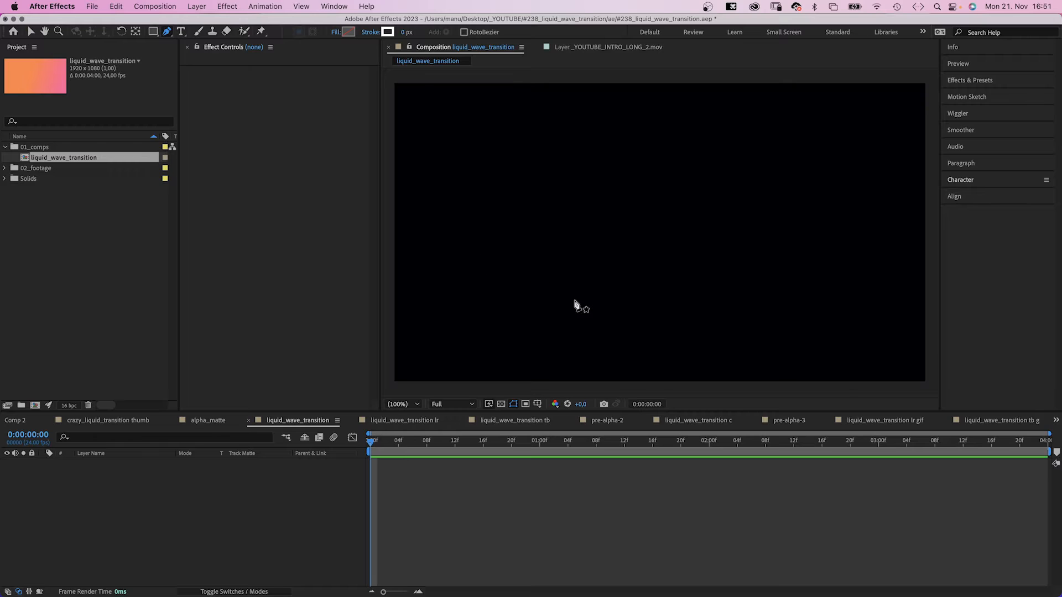
# Draw a straight, slightly rising diagonal path with the Pen tool, crossing the composition and extending well beyond both sides of the frame.
pyautogui.press(',')
pyautogui.press(',')
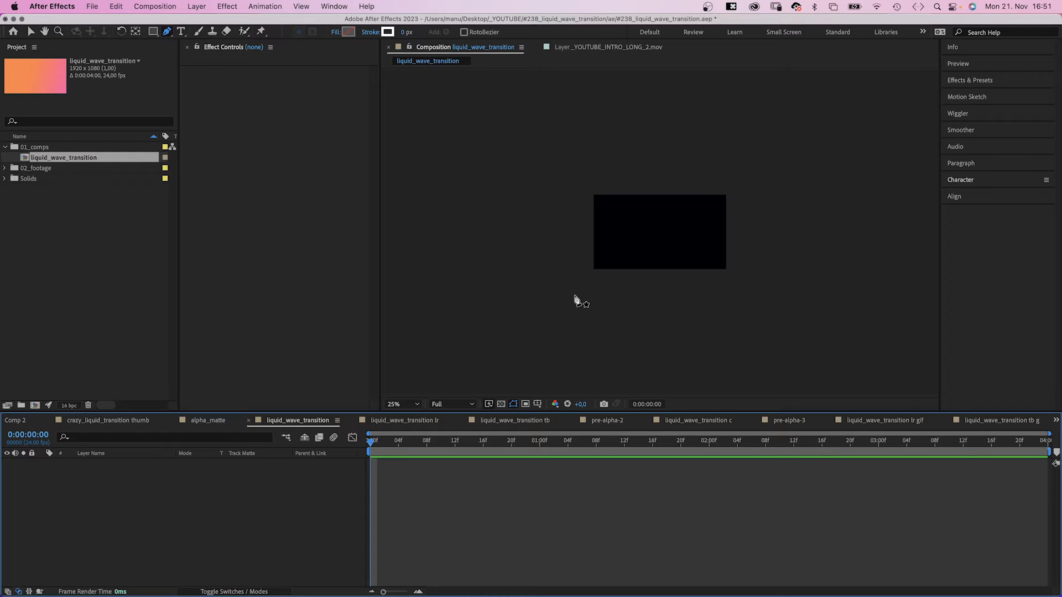
pyautogui.click(542, 250)
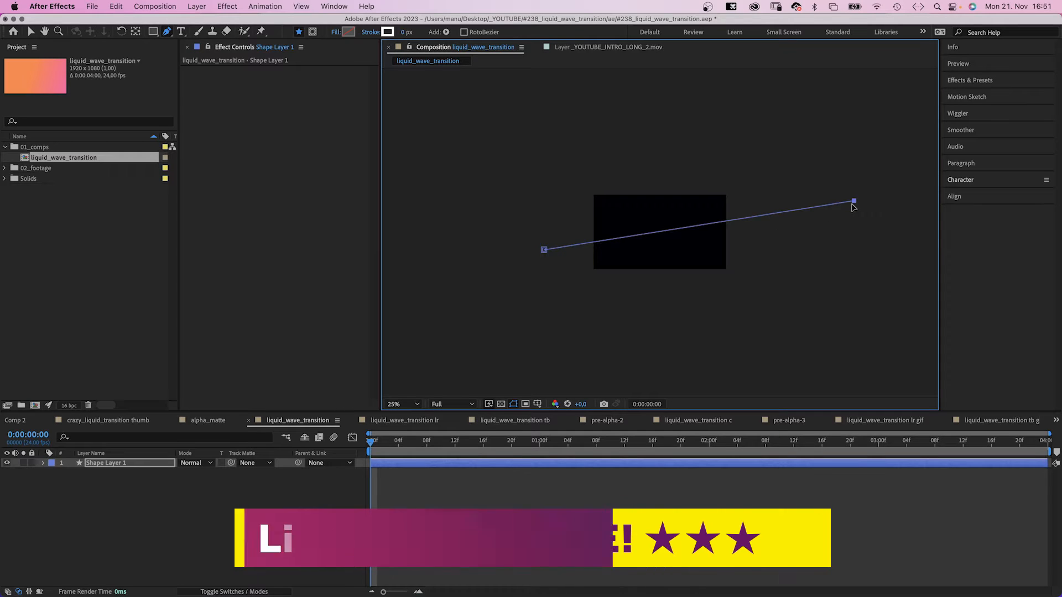
# Set the stroke width of the diagonal path to 530 px.
pyautogui.click(406, 32)
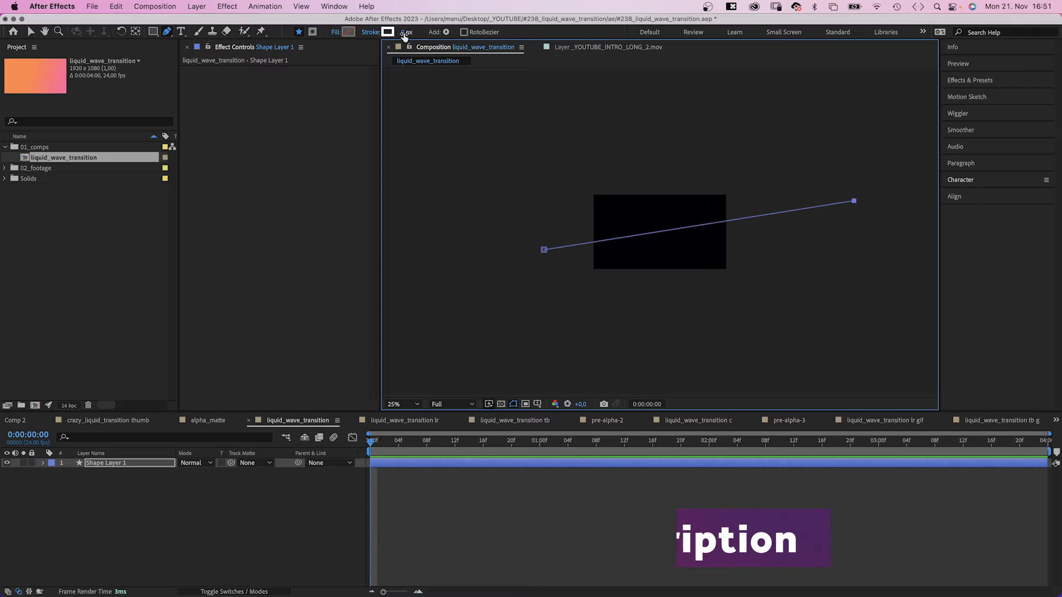
pyautogui.write('530')
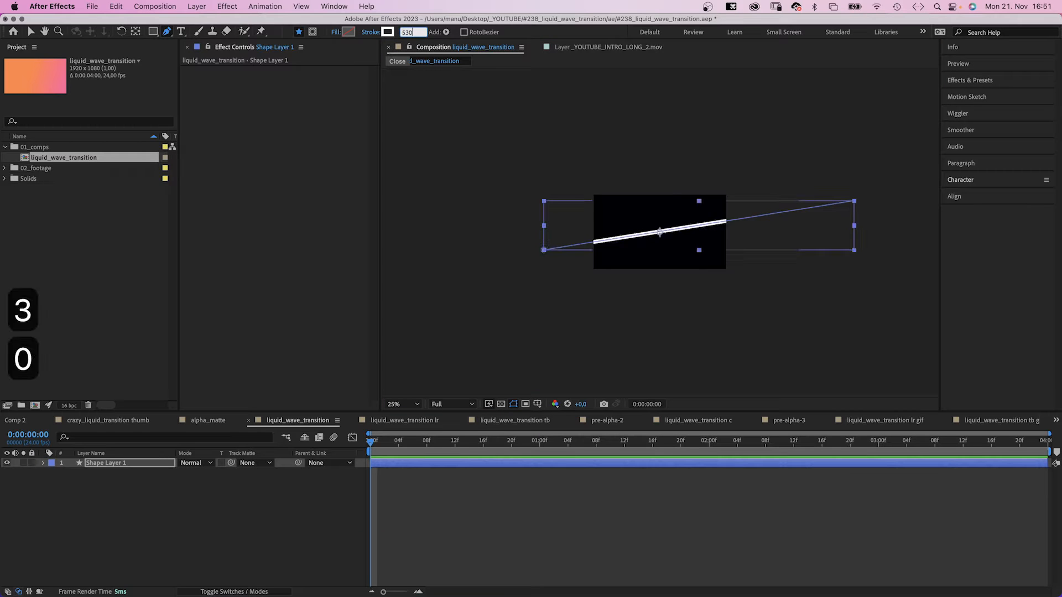
pyautogui.press('Return')
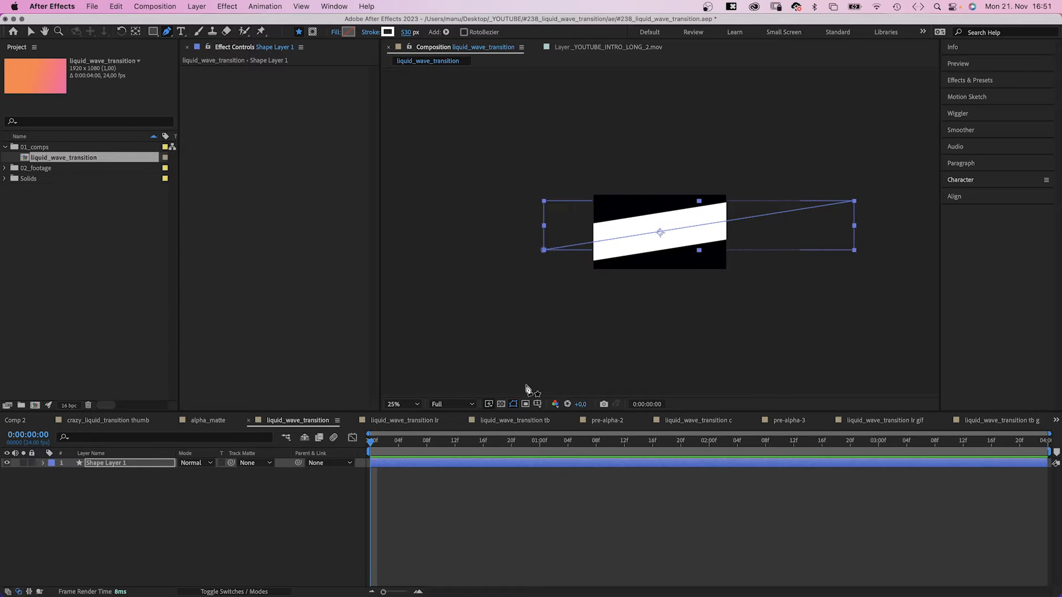
# Rename the shape layer as splash 1.
pyautogui.press(',')
pyautogui.press('.')
pyautogui.press('.')
pyautogui.press('.')
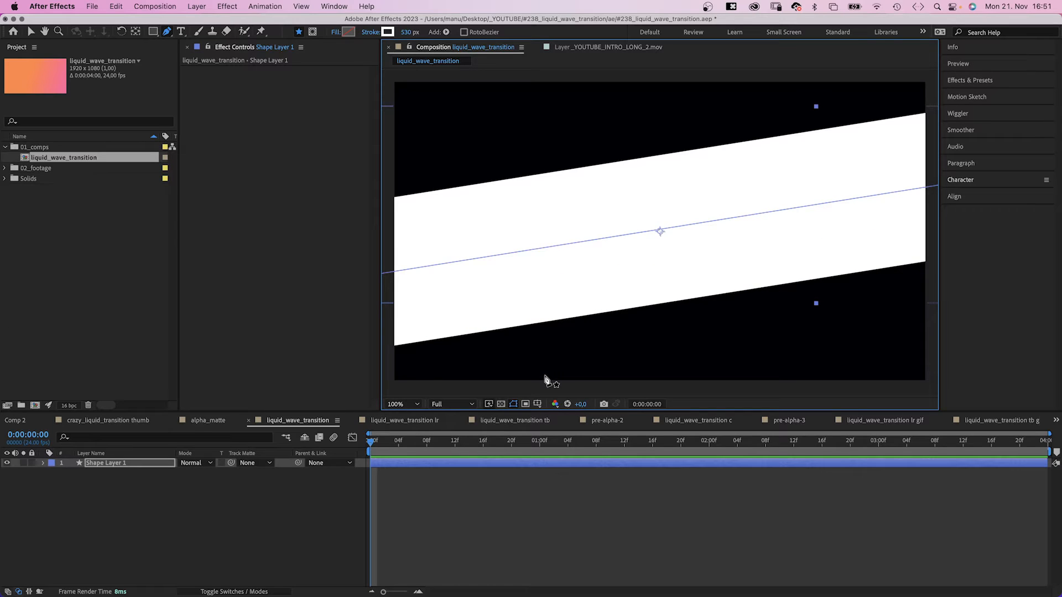
pyautogui.click(104, 464)
pyautogui.press('Return')
pyautogui.write('splash 1')
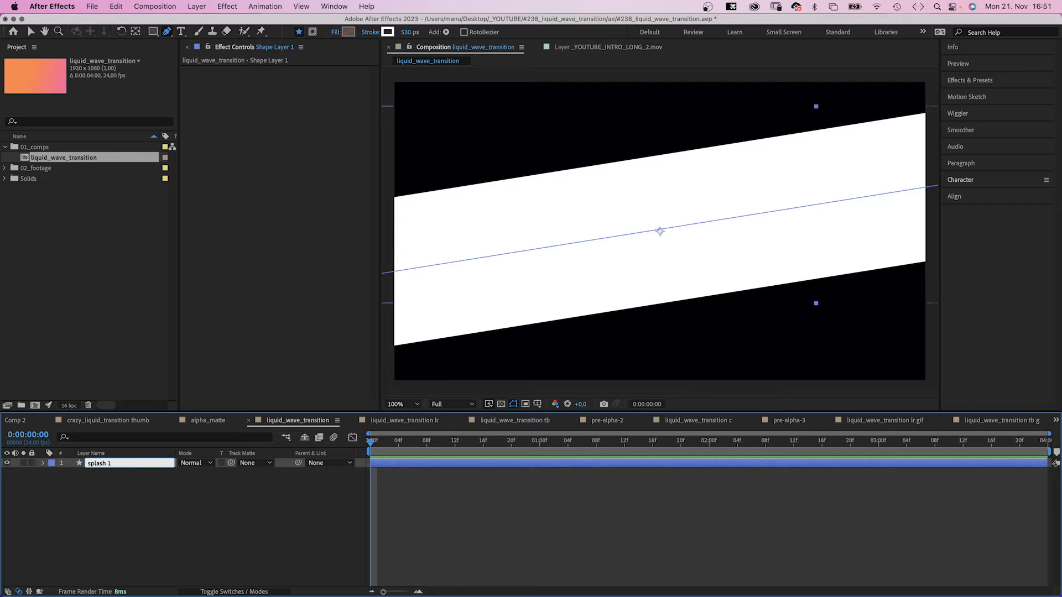
pyautogui.press('Return')
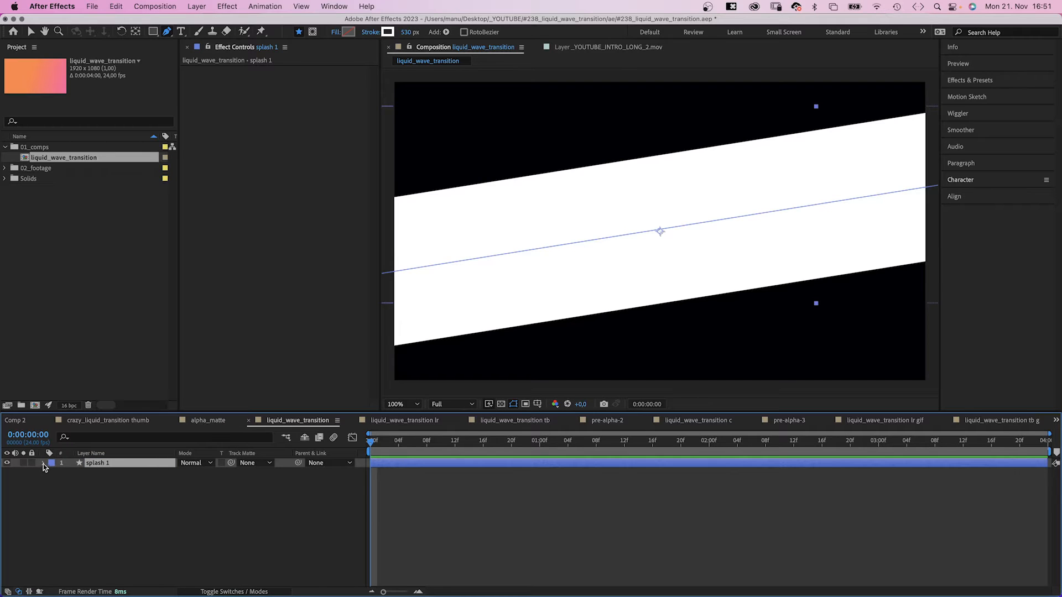
# Add Trim Paths to the contents of the splash 1 layer.
pyautogui.click(44, 463)
pyautogui.click(286, 473)
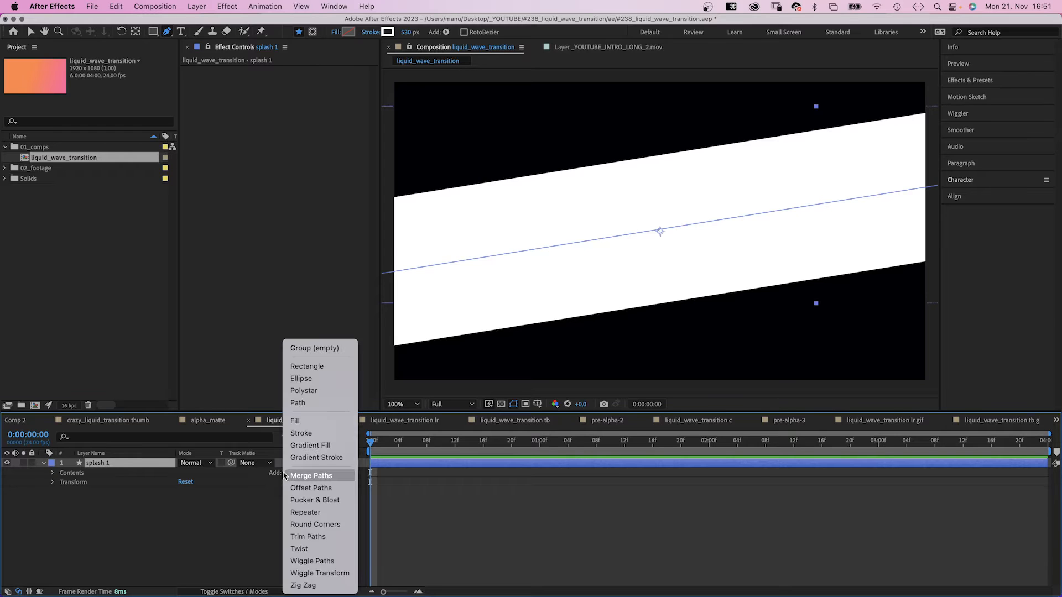
pyautogui.click(299, 537)
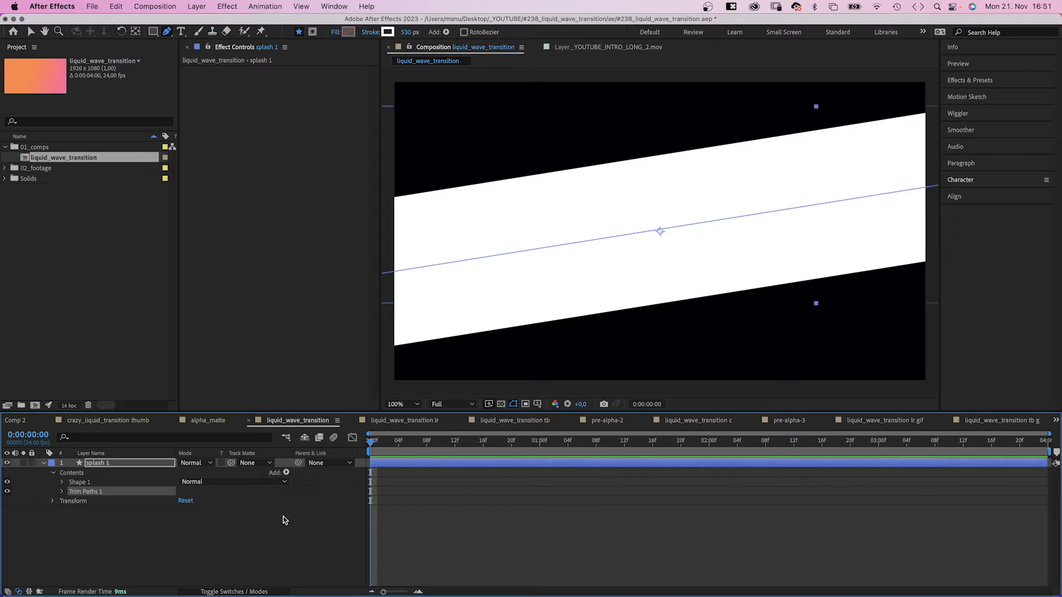
# Keyframe the Trim Paths End value from 13% at the first frame to 100% at 0:00:01:00.
pyautogui.click(63, 492)
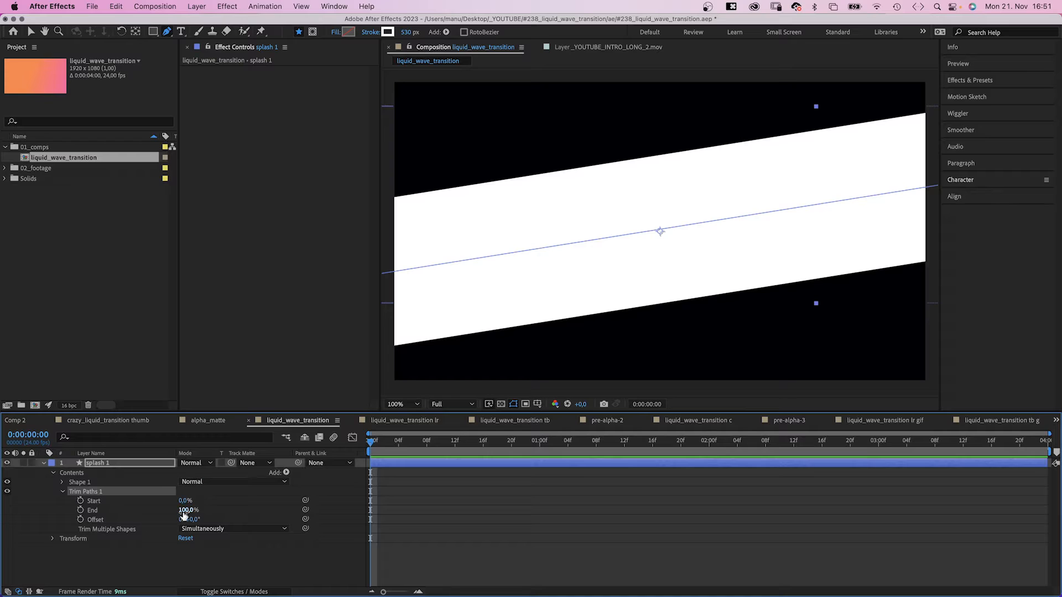
pyautogui.moveTo(184, 516); pyautogui.dragTo(141, 516)
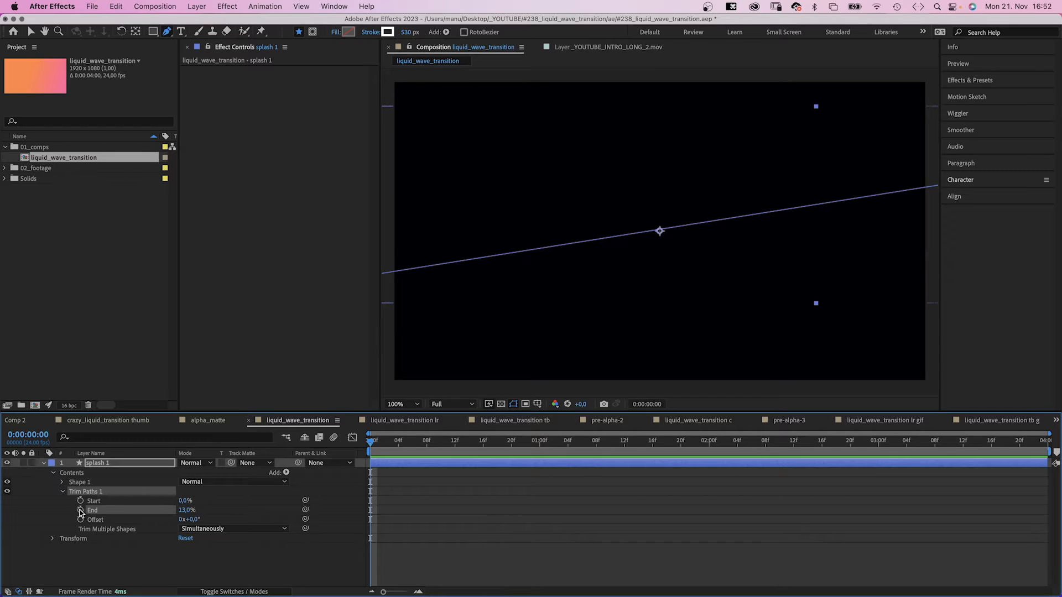
pyautogui.press('pagedown')
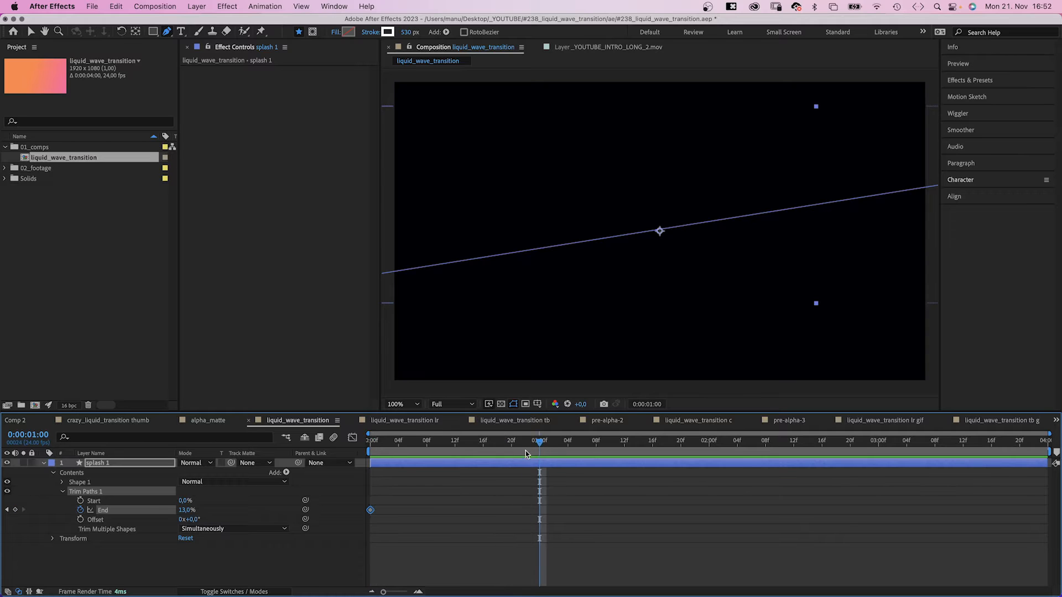
pyautogui.write('100')
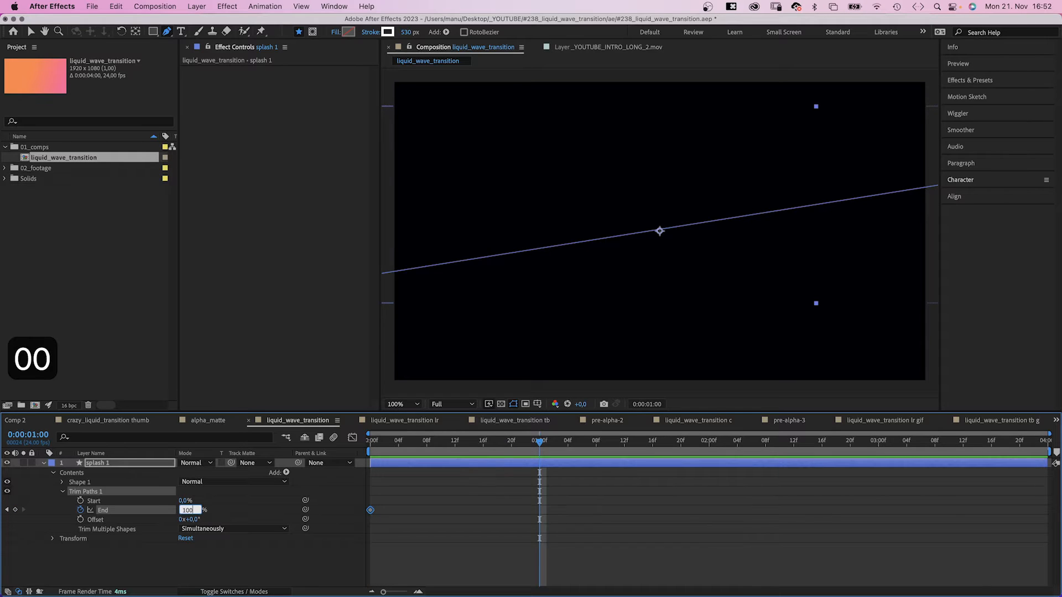
pyautogui.press('Return')
# Ease the two End keyframes in the speed graph so the speed starts at zero, peaks early and slows gradually to zero.
pyautogui.click(574, 502)
pyautogui.moveTo(573, 502); pyautogui.dragTo(365, 539)
pyautogui.click(351, 438)
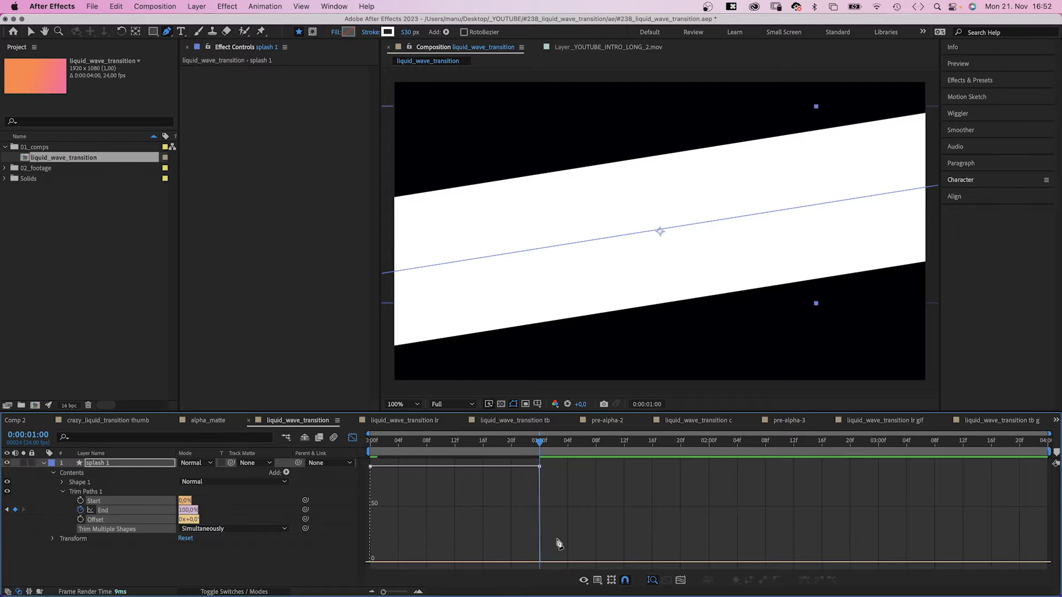
pyautogui.click(583, 580)
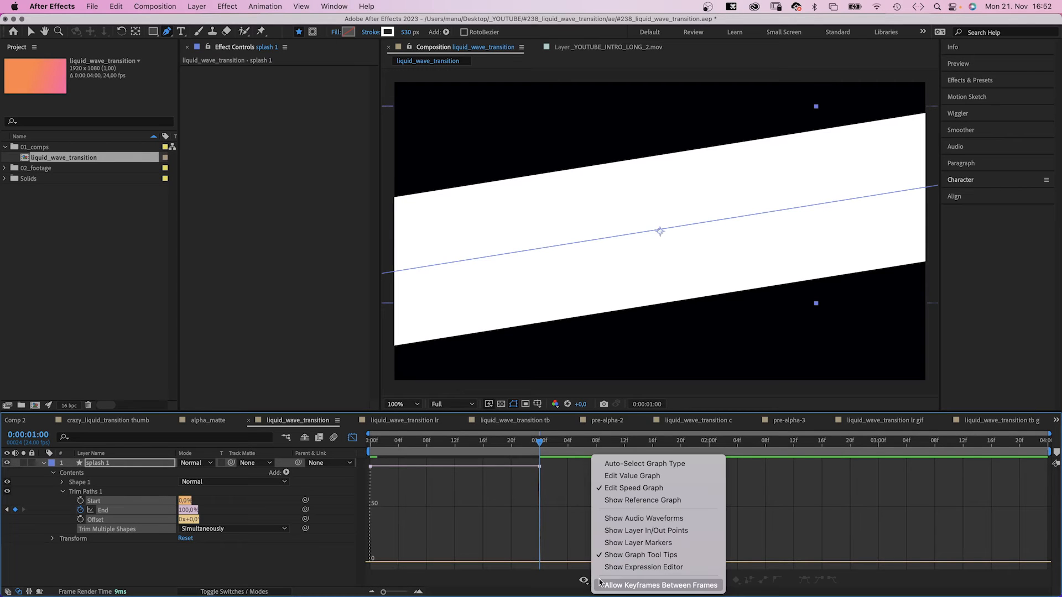
pyautogui.click(644, 490)
pyautogui.moveTo(509, 476); pyautogui.dragTo(479, 561)
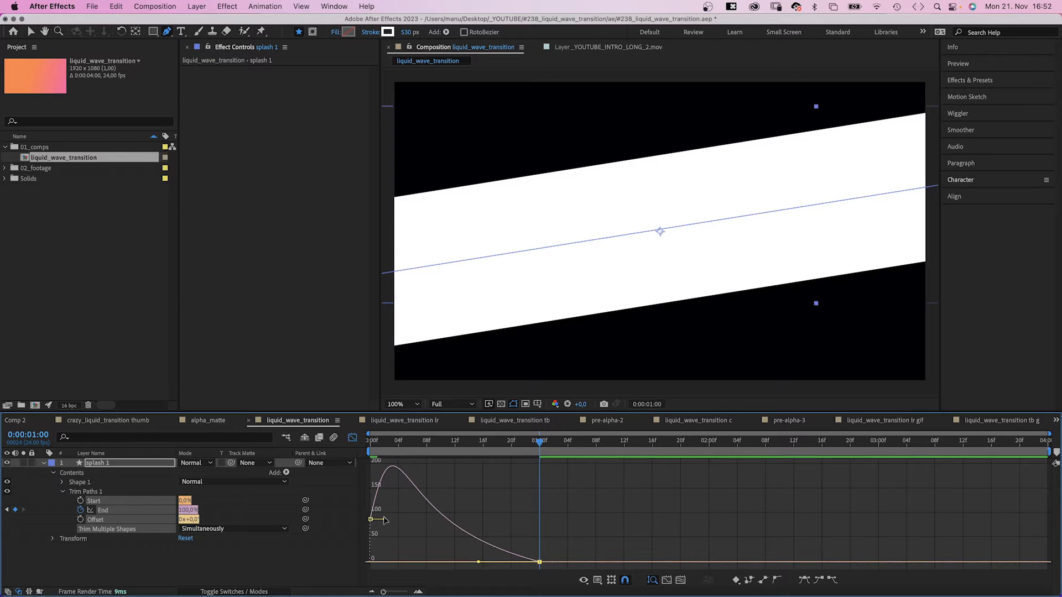
pyautogui.moveTo(384, 520); pyautogui.dragTo(395, 561)
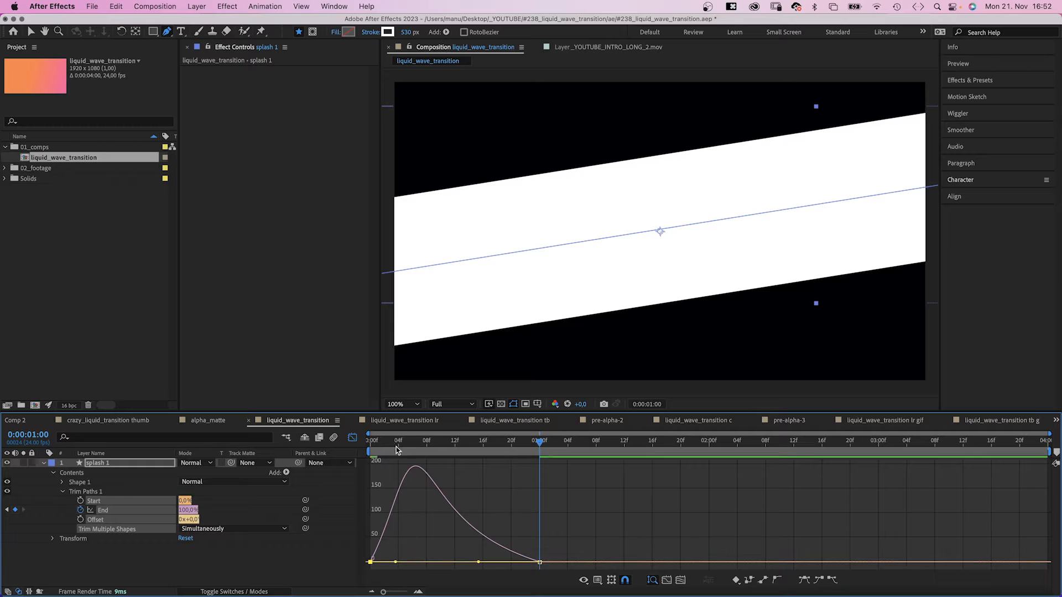
# Preview the stroke's reveal animation from the first frame.
pyautogui.press('v')
pyautogui.press('Home')
pyautogui.press('space')
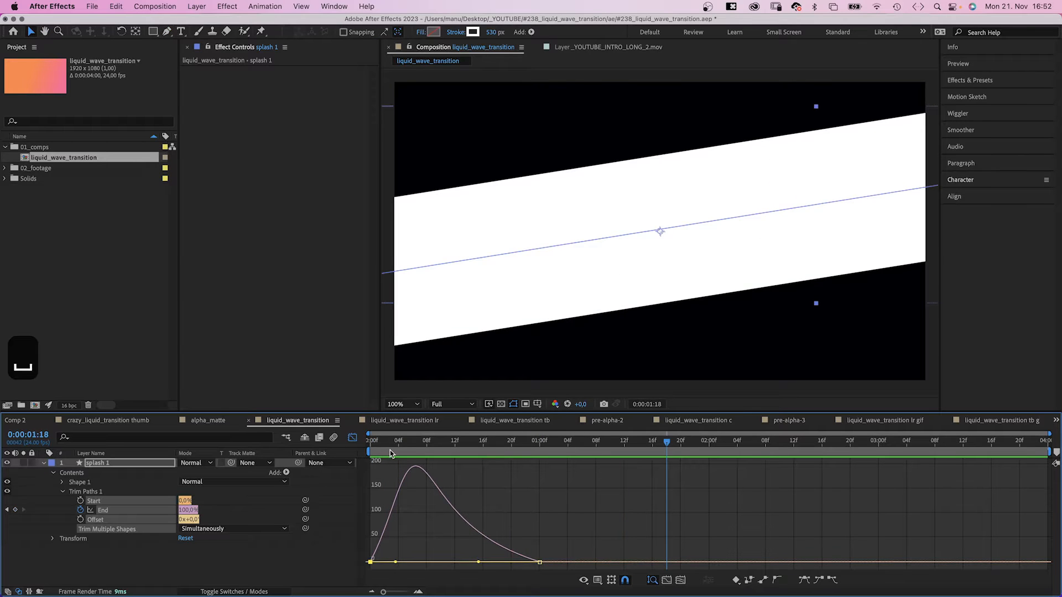
# At frame 6, set the End Length in the stroke's Taper settings to 60%.
pyautogui.moveTo(390, 449); pyautogui.dragTo(411, 448)
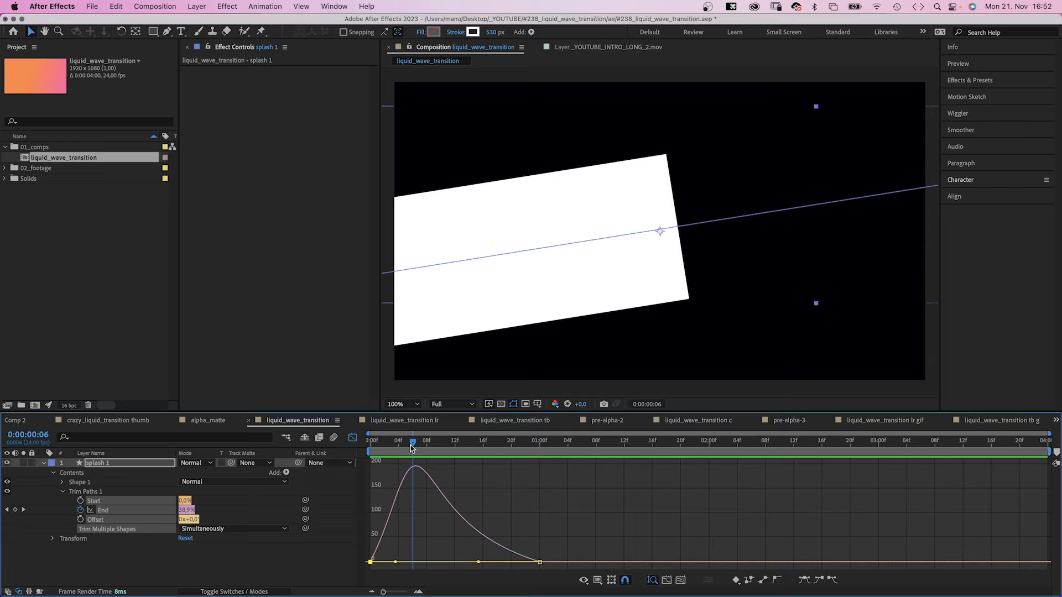
pyautogui.click(352, 437)
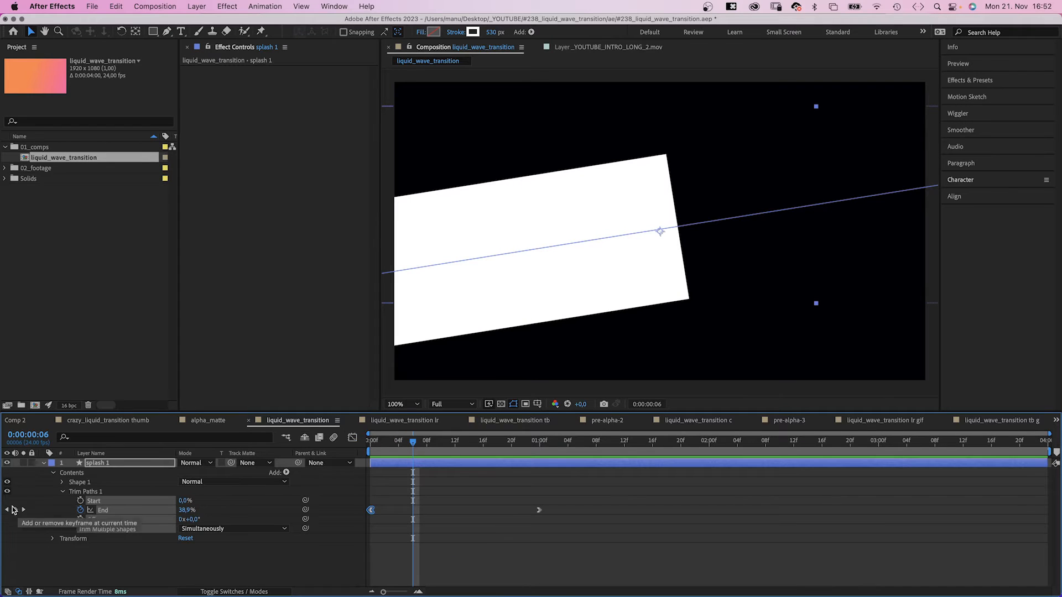
pyautogui.click(63, 491)
pyautogui.click(62, 482)
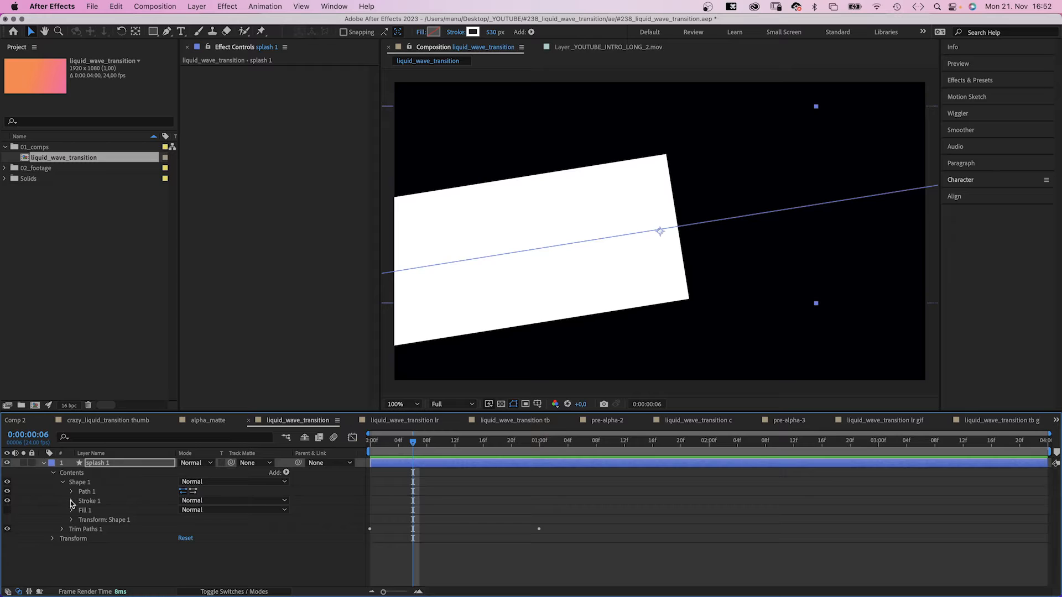
pyautogui.click(71, 501)
pyautogui.click(81, 573)
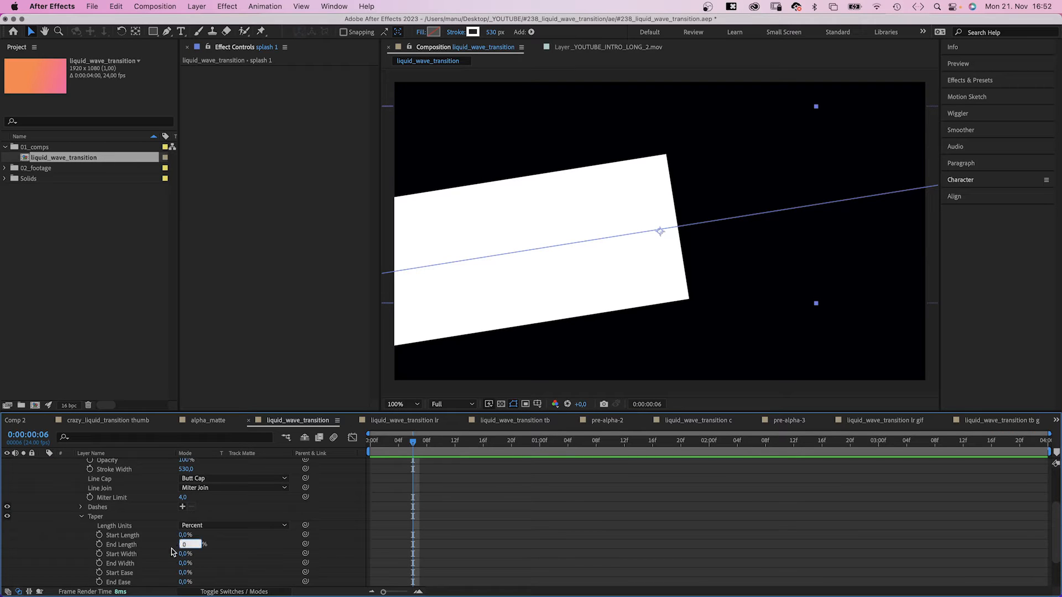
pyautogui.write('60')
pyautogui.press('Return')
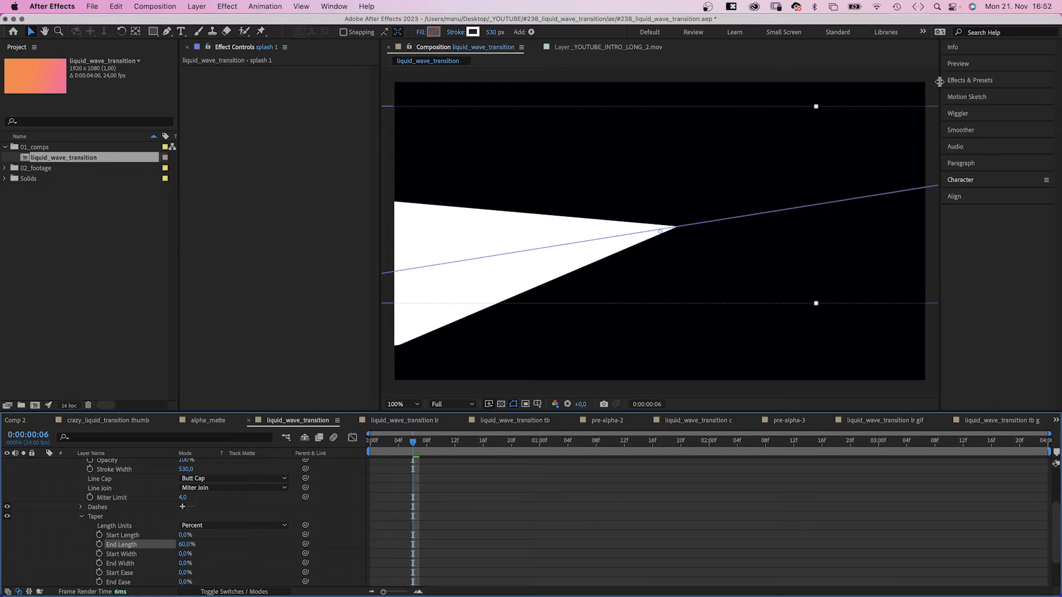
# Find the Turbulent Displace effect and apply it to the splash 1 layer.
pyautogui.click(967, 81)
pyautogui.click(973, 95)
pyautogui.write('turbulent')
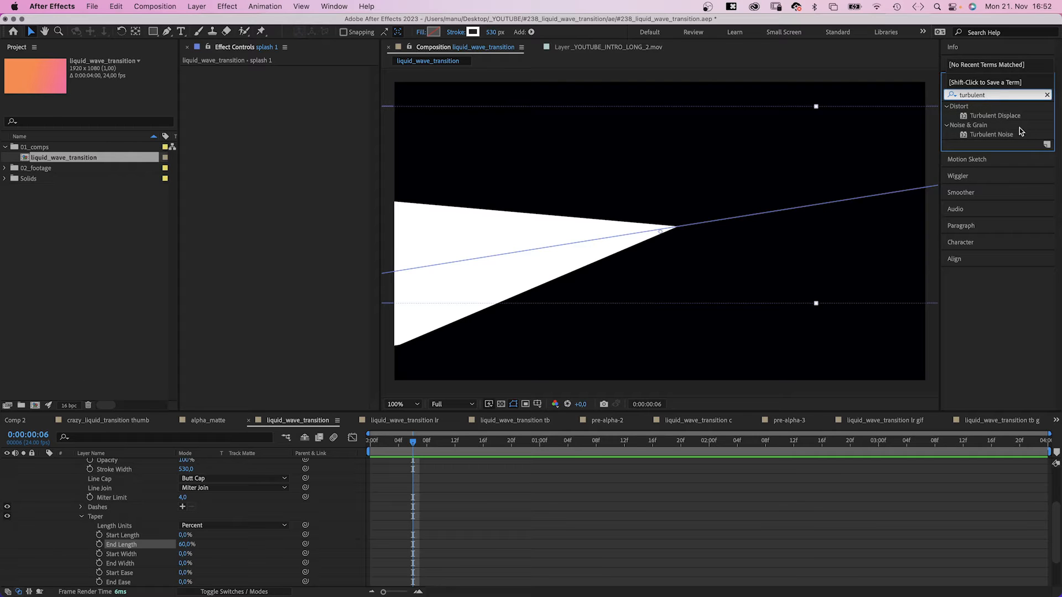
pyautogui.moveTo(961, 122); pyautogui.dragTo(227, 144)
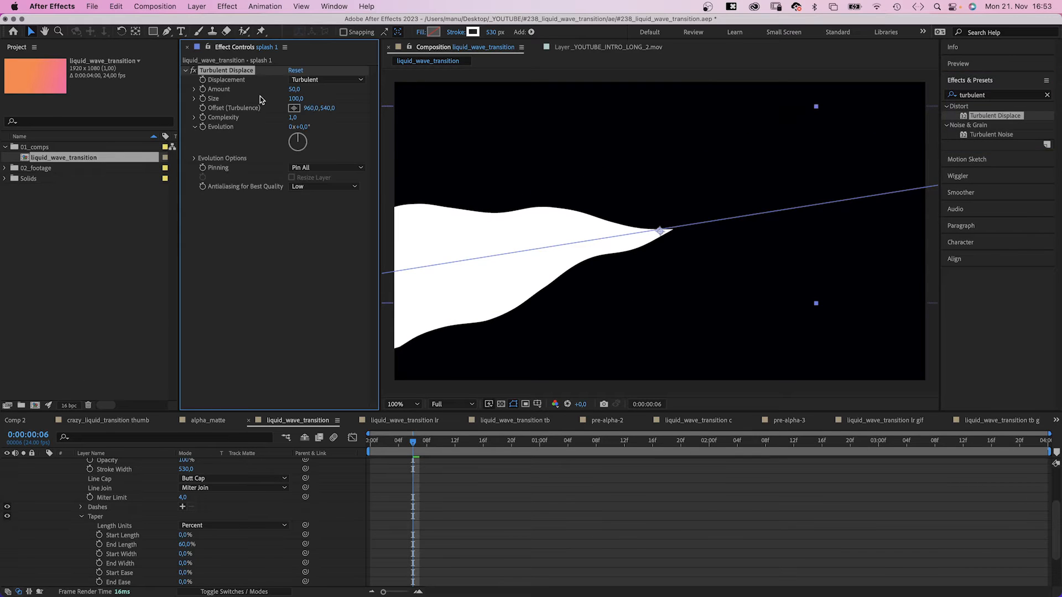
# Set Turbulent Displace to Amount 40, Size 375 and Complexity 3.
pyautogui.write('40')
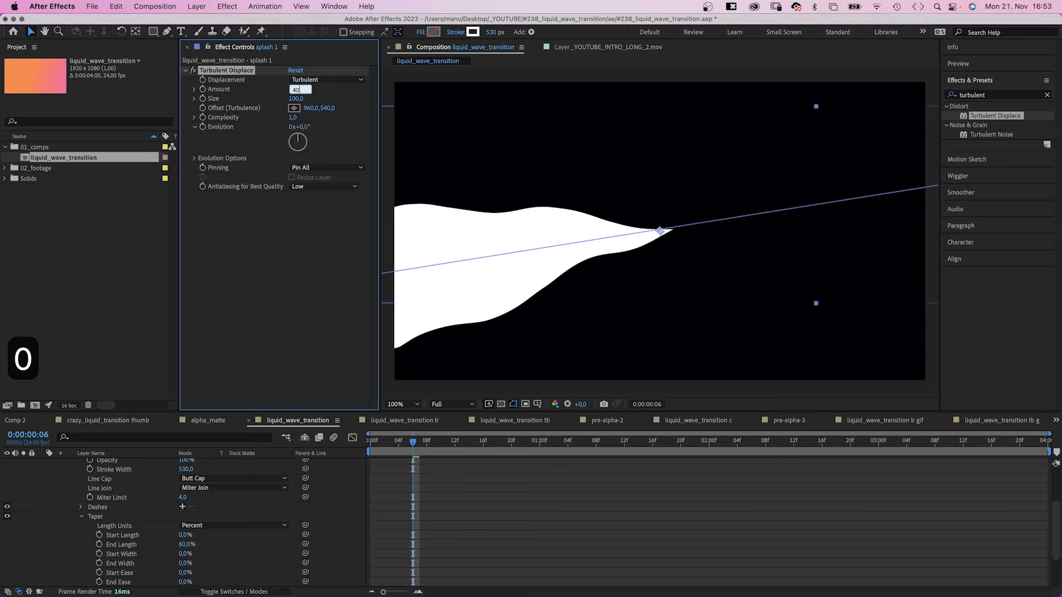
pyautogui.press('Return')
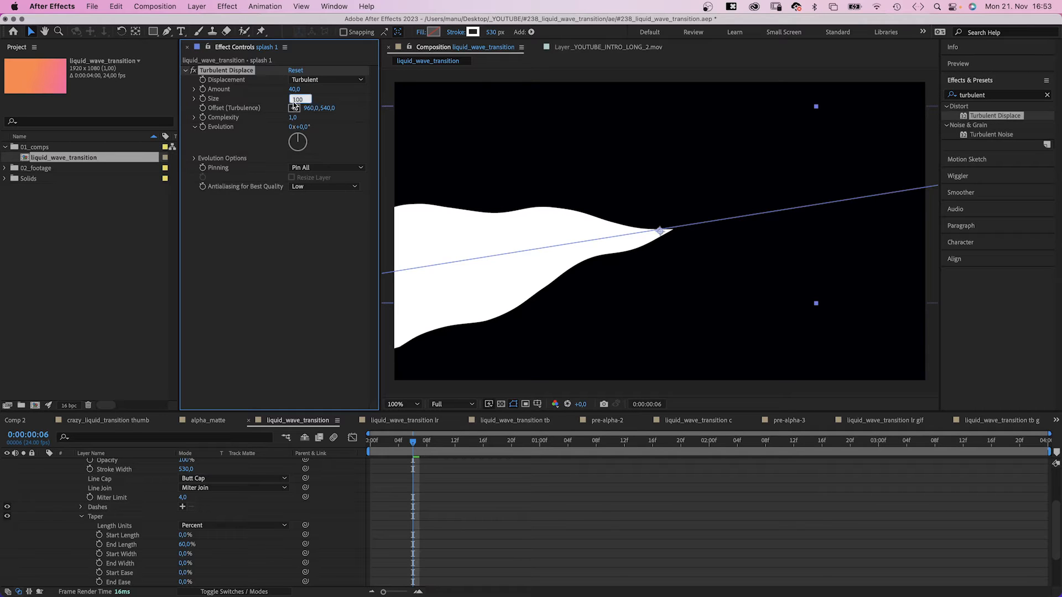
pyautogui.write('375')
pyautogui.press('Return')
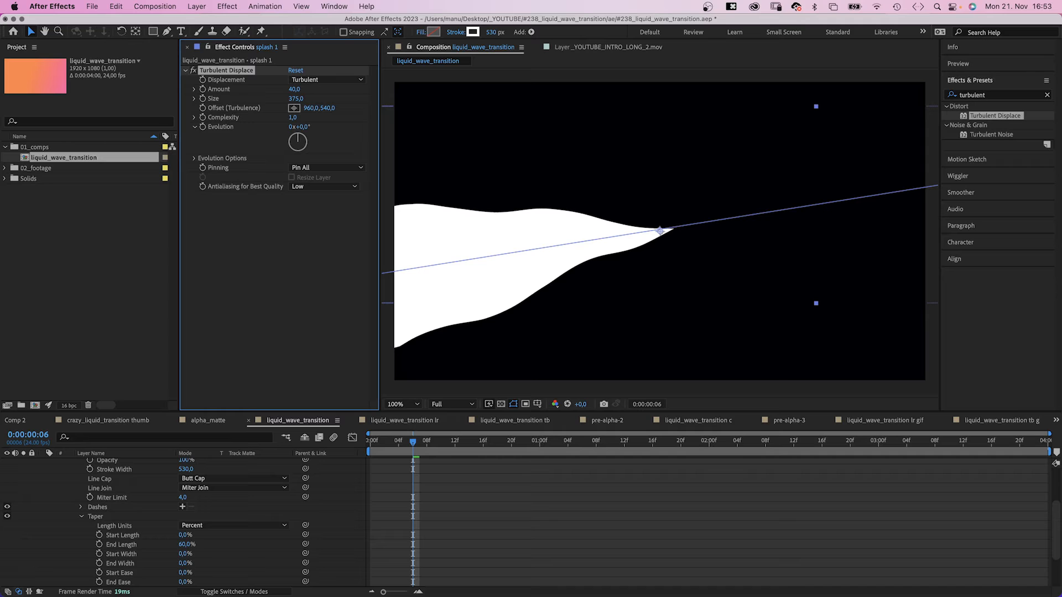
pyautogui.write('3')
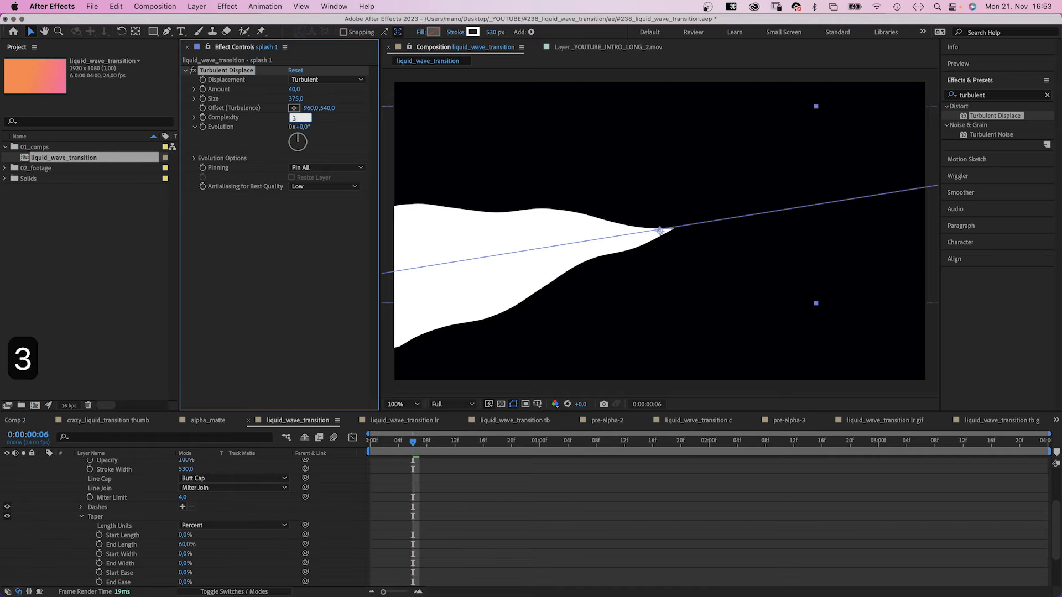
pyautogui.press('Return')
# Preview the displaced splash animation from the start of the composition.
pyautogui.moveTo(413, 441); pyautogui.dragTo(354, 453)
pyautogui.press('space')
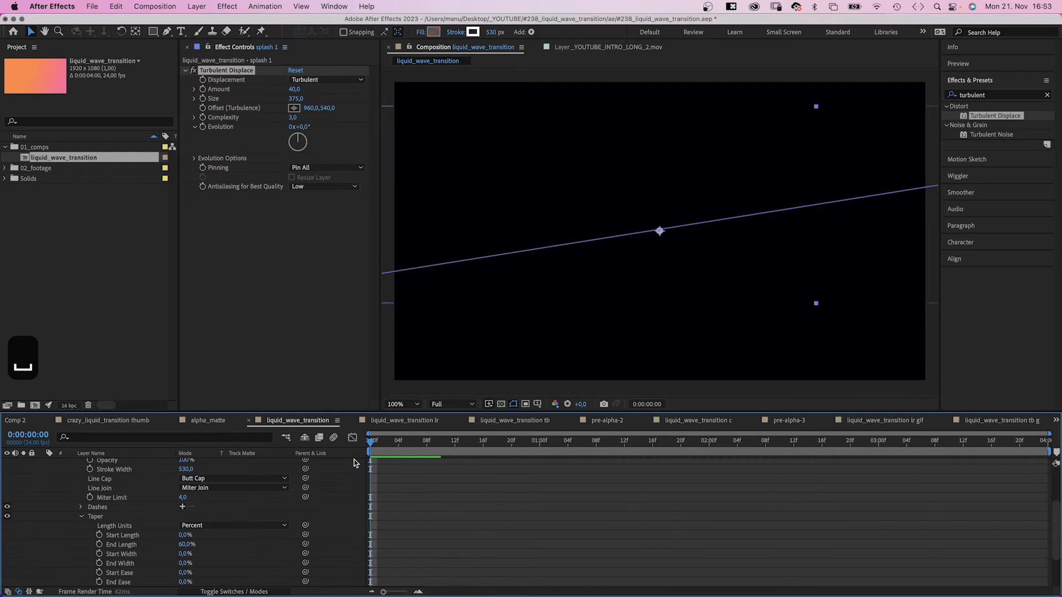
pyautogui.press('space')
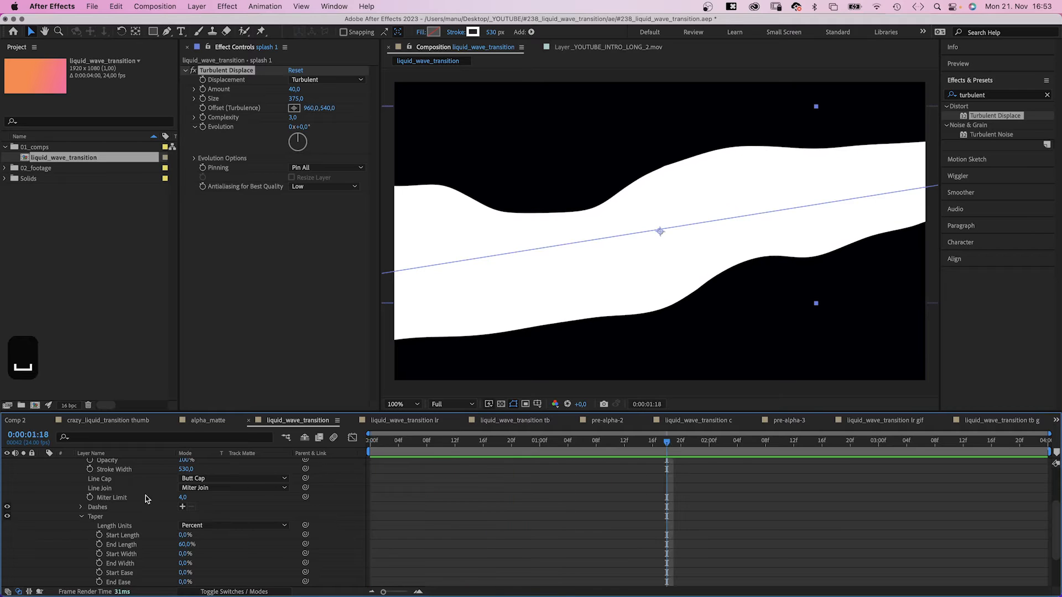
# Collapse the splash 1 layer's properties and duplicate the layer.
pyautogui.click(82, 516)
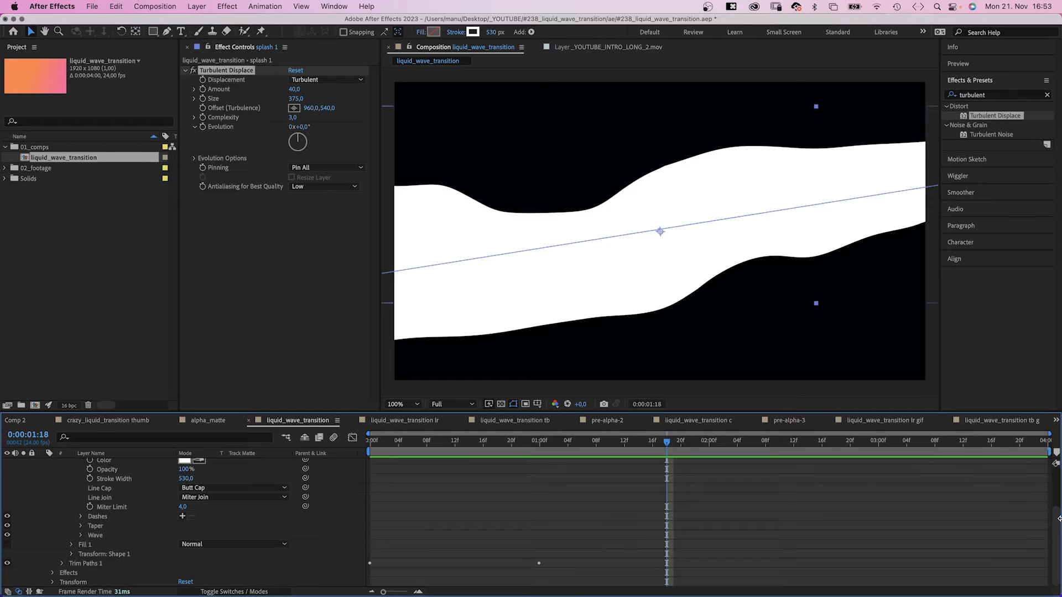
pyautogui.scroll(3, 1057, 517)
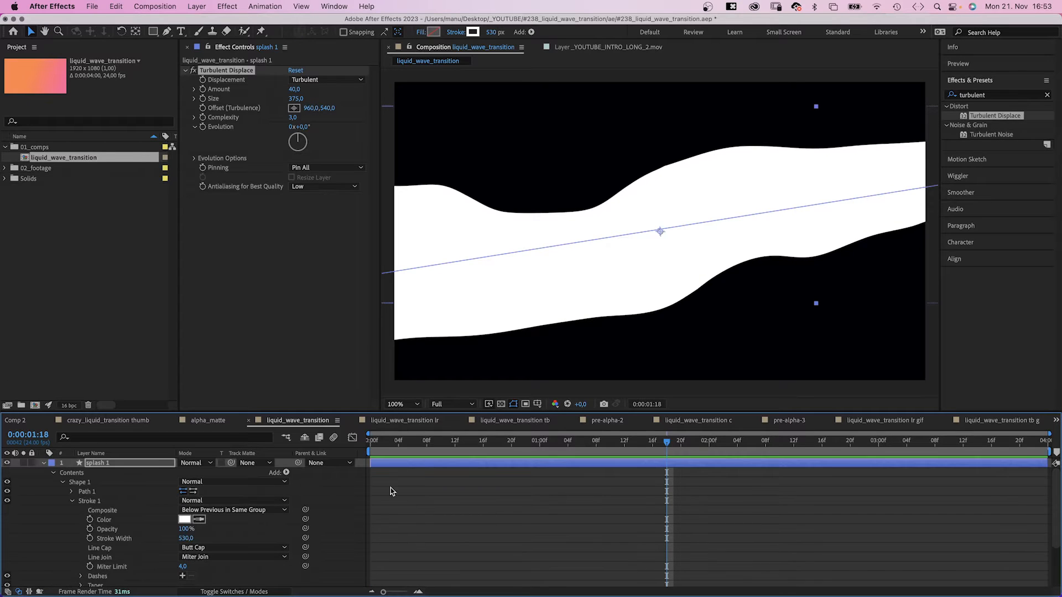
pyautogui.click(43, 463)
pyautogui.press('super+d')
pyautogui.press(',')
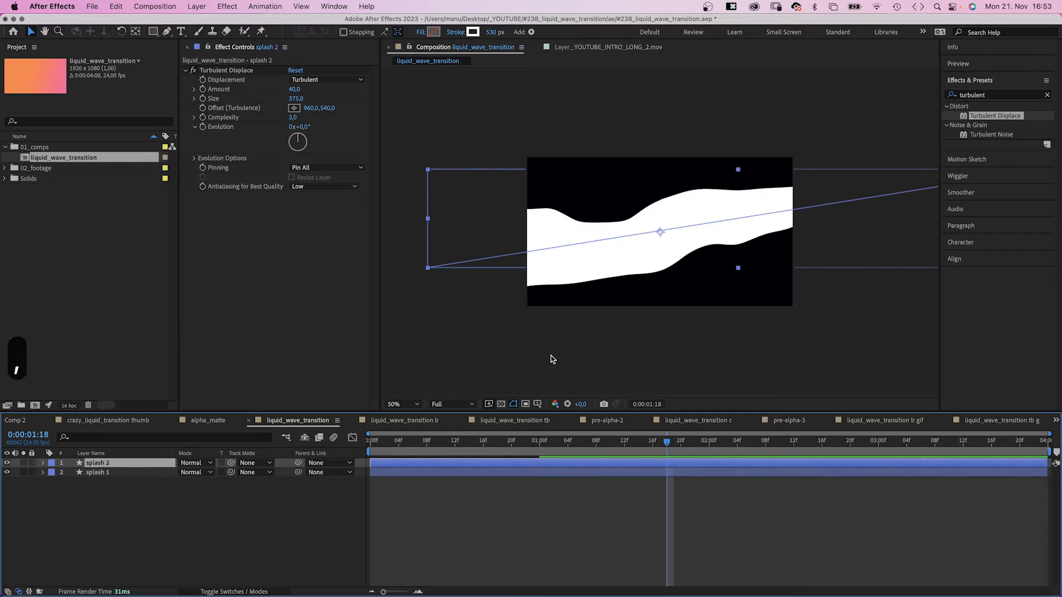
# Move splash 2 down to the frame's lower edge, then create splash 3, 4 and 5 as duplicates spread vertically across the frame.
pyautogui.moveTo(661, 233); pyautogui.dragTo(660, 306)
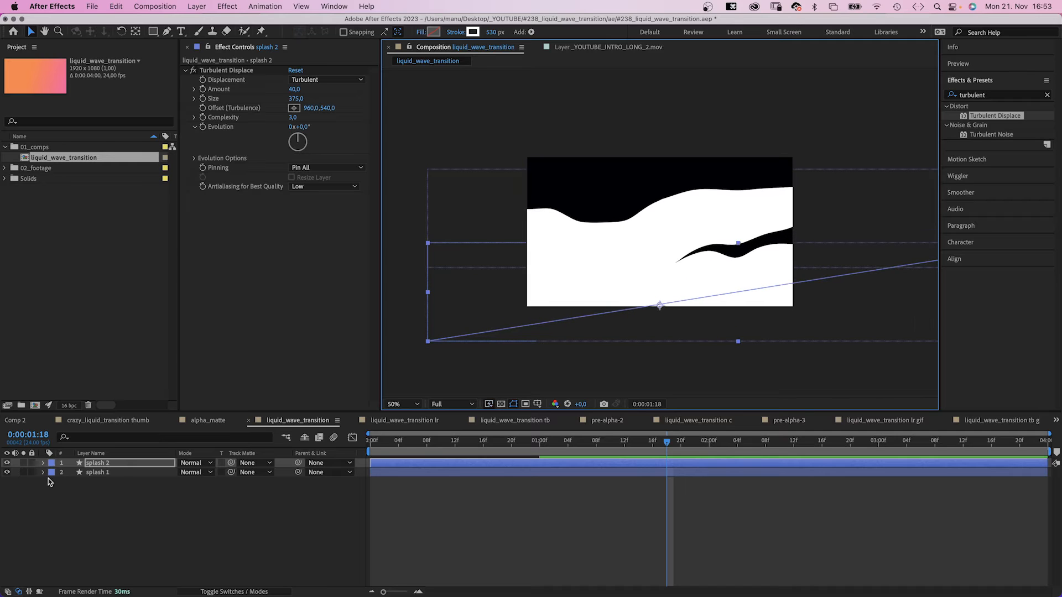
pyautogui.click(659, 232)
pyautogui.moveTo(658, 231); pyautogui.dragTo(660, 196)
pyautogui.press('super+d')
pyautogui.press('super+d')
pyautogui.press('super+d')
# At 0:00:00:06, adjust the vertical positions of the splash layers so their tips are evenly spaced over the frame height.
pyautogui.click(629, 443)
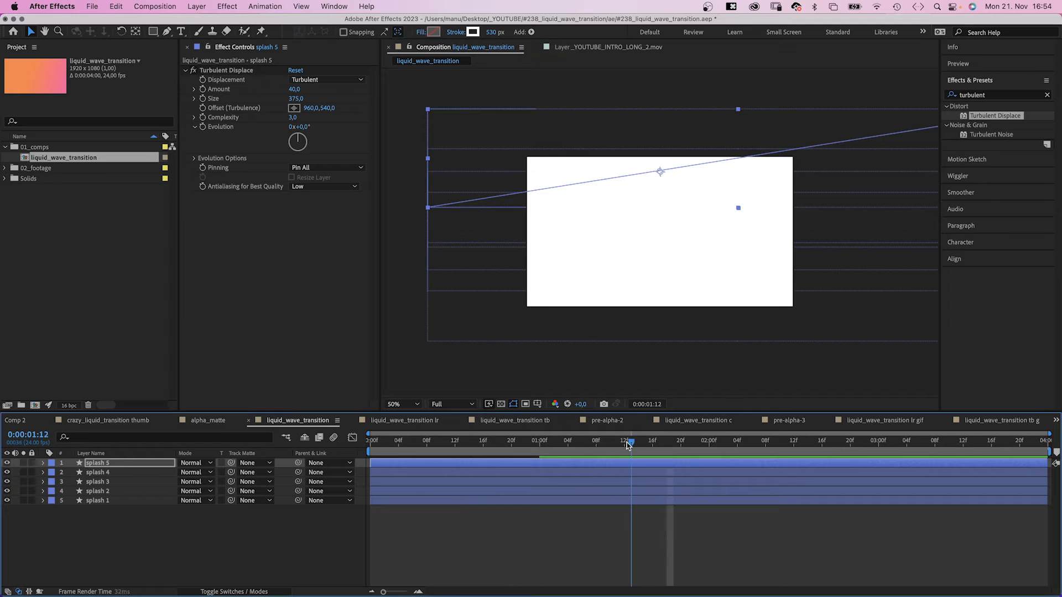
pyautogui.moveTo(541, 450); pyautogui.dragTo(413, 450)
pyautogui.click(99, 474)
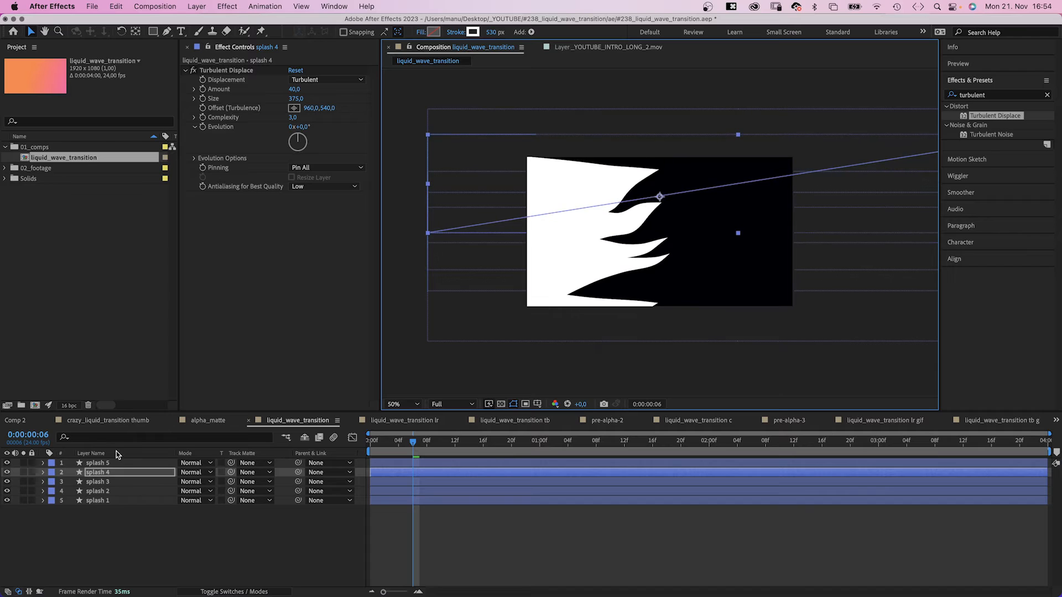
pyautogui.click(108, 481)
pyautogui.click(115, 491)
pyautogui.click(103, 500)
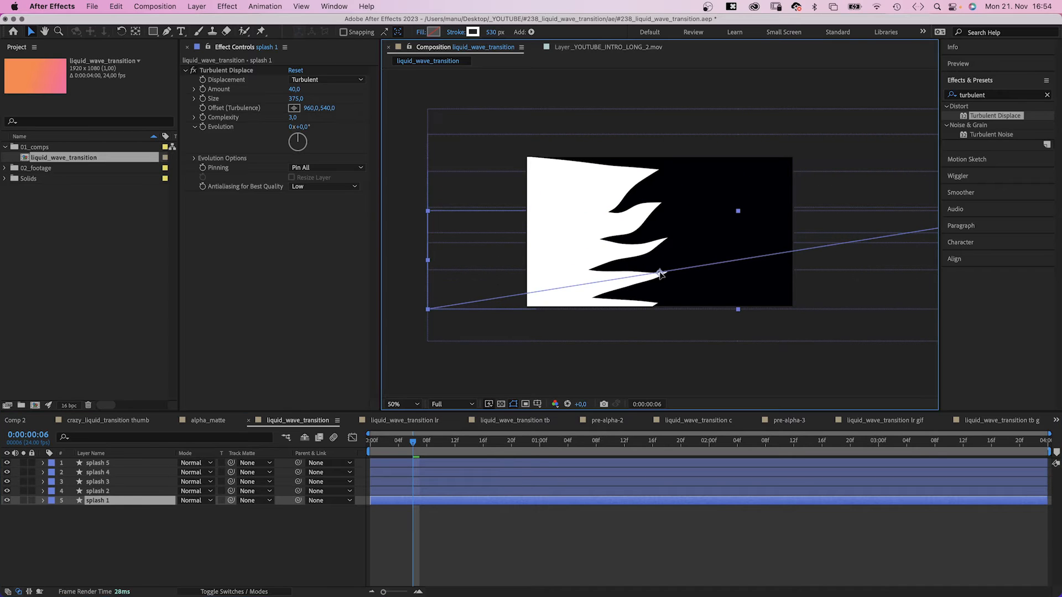
# Stagger the layer starts, offsetting splash 2 and splash 4 by one frame and splash 3 and splash 5 by two frames.
pyautogui.moveTo(380, 484)
pyautogui.mouseDown()
pyautogui.moveTo(405, 464)
pyautogui.moveTo(396, 482)
pyautogui.mouseUp()
pyautogui.click(394, 472)
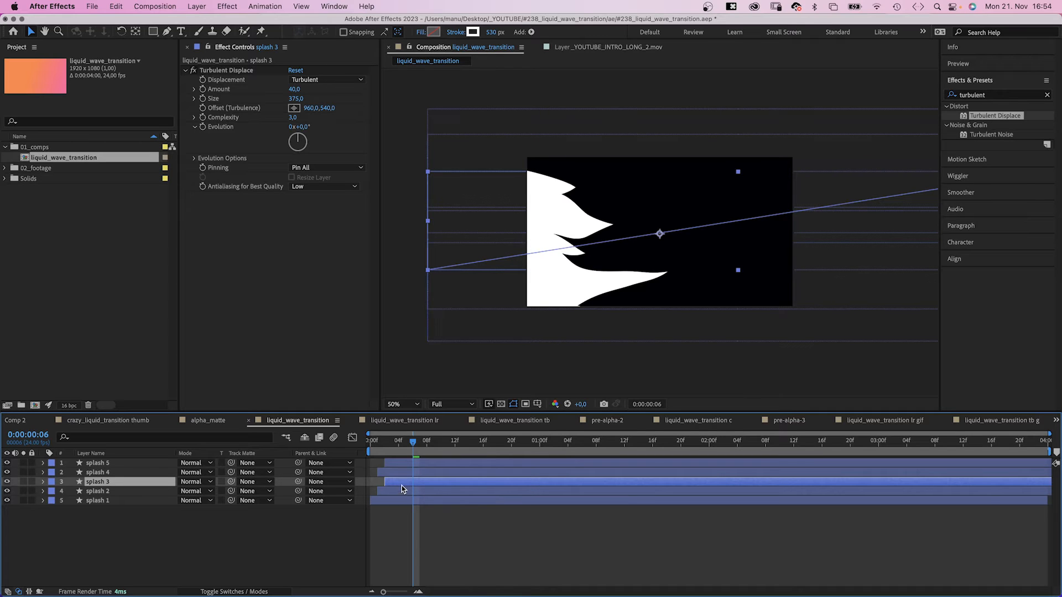
# Set the Turbulent Displace Random Seed to 50 on splash 5 and 234 on splash 4.
pyautogui.click(116, 465)
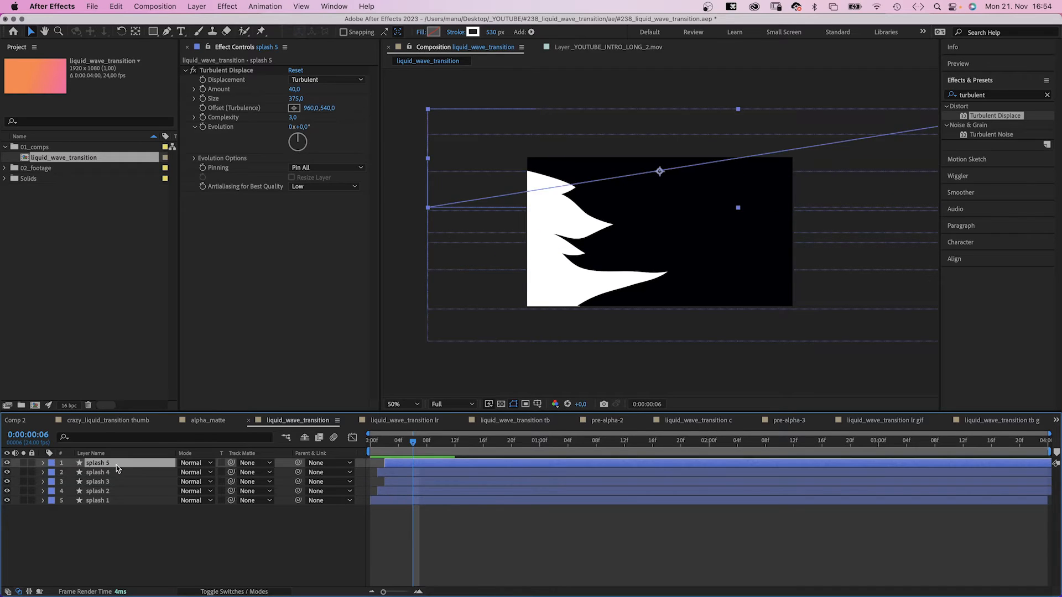
pyautogui.click(195, 159)
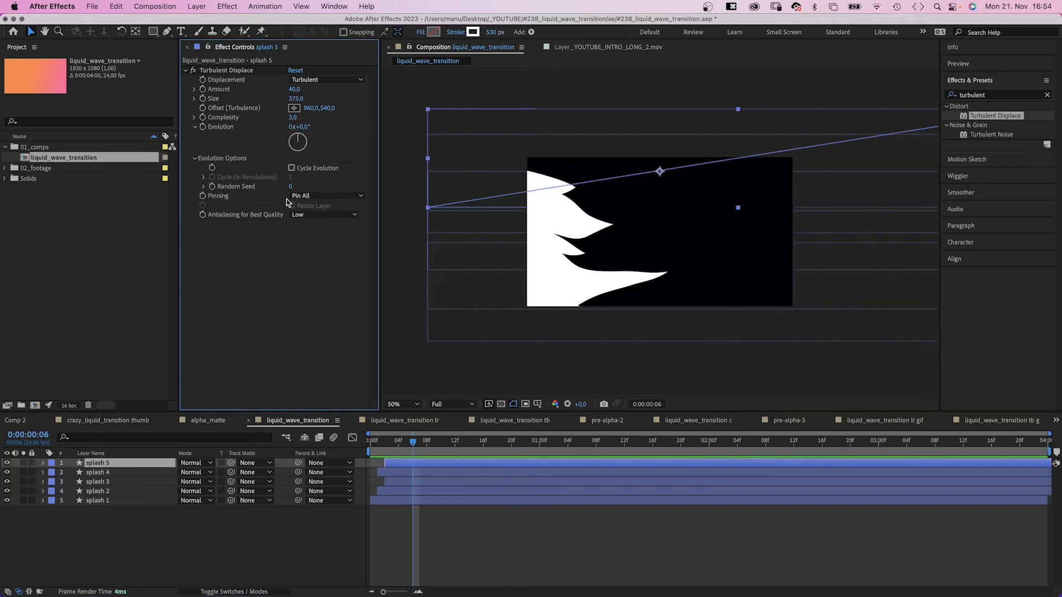
pyautogui.write('50')
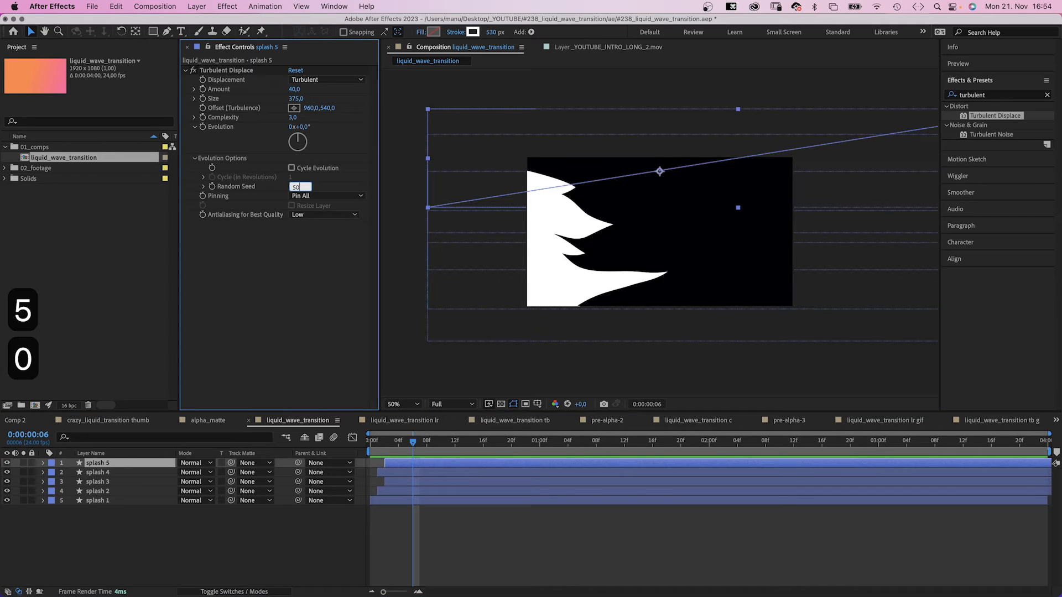
pyautogui.press('Return')
pyautogui.hotkey('ctrl', 'Down')
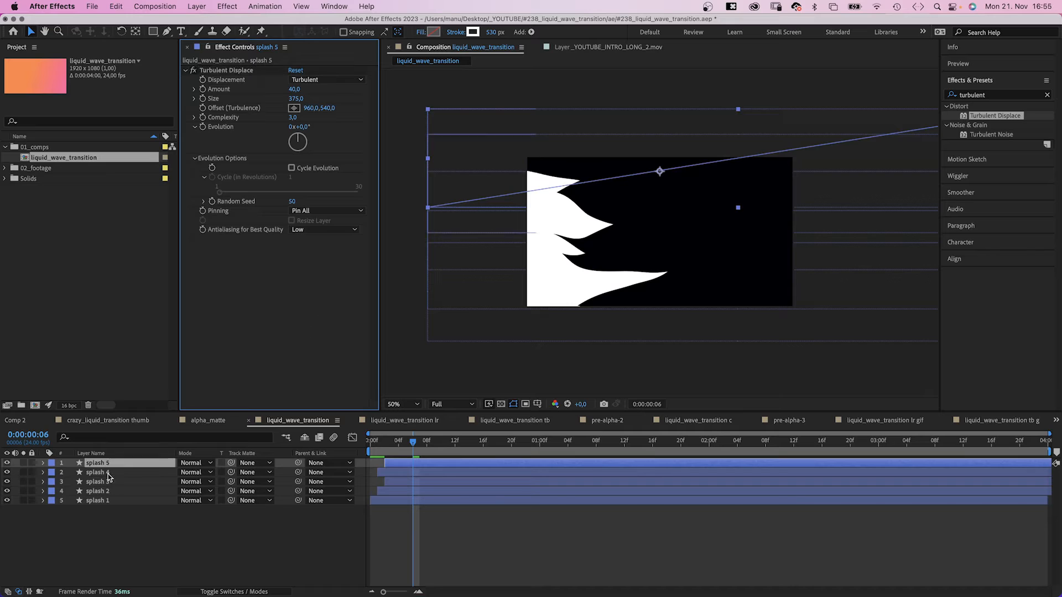
pyautogui.click(292, 187)
pyautogui.write('20')
pyautogui.press('Return')
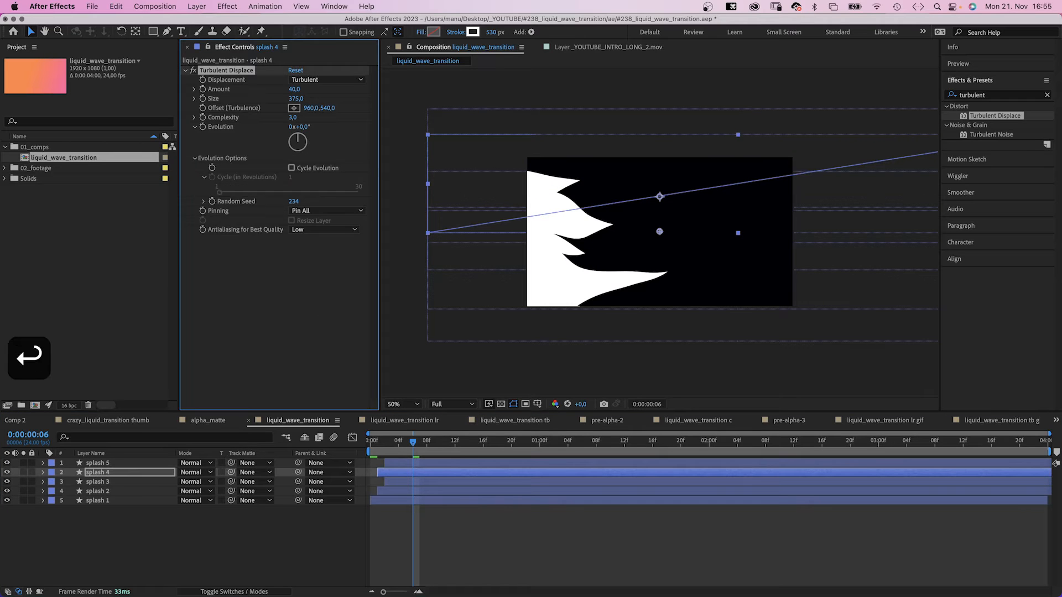
# Set the Turbulent Displace Random Seed to 78 on splash 3 and 123 on splash 2.
pyautogui.click(95, 481)
pyautogui.click(192, 159)
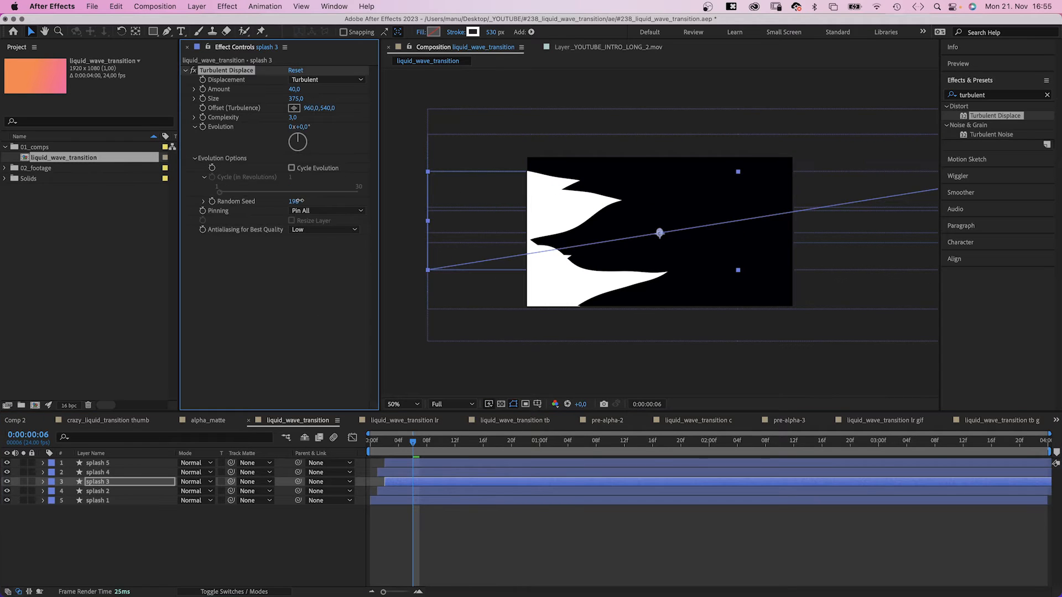
pyautogui.moveTo(294, 205); pyautogui.dragTo(297, 205)
pyautogui.click(92, 492)
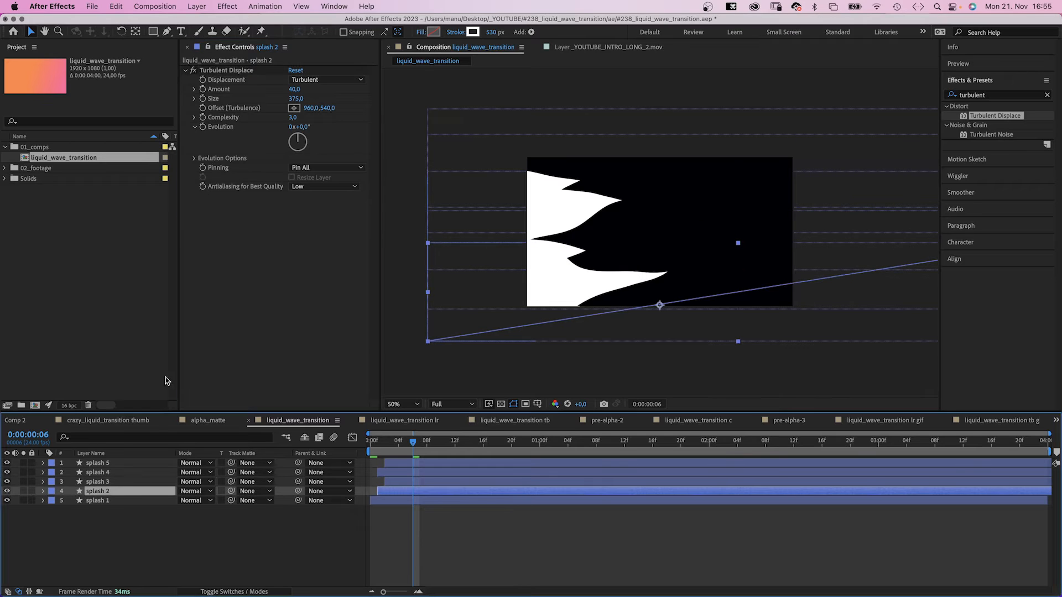
pyautogui.click(194, 159)
pyautogui.write('123')
pyautogui.press('Return')
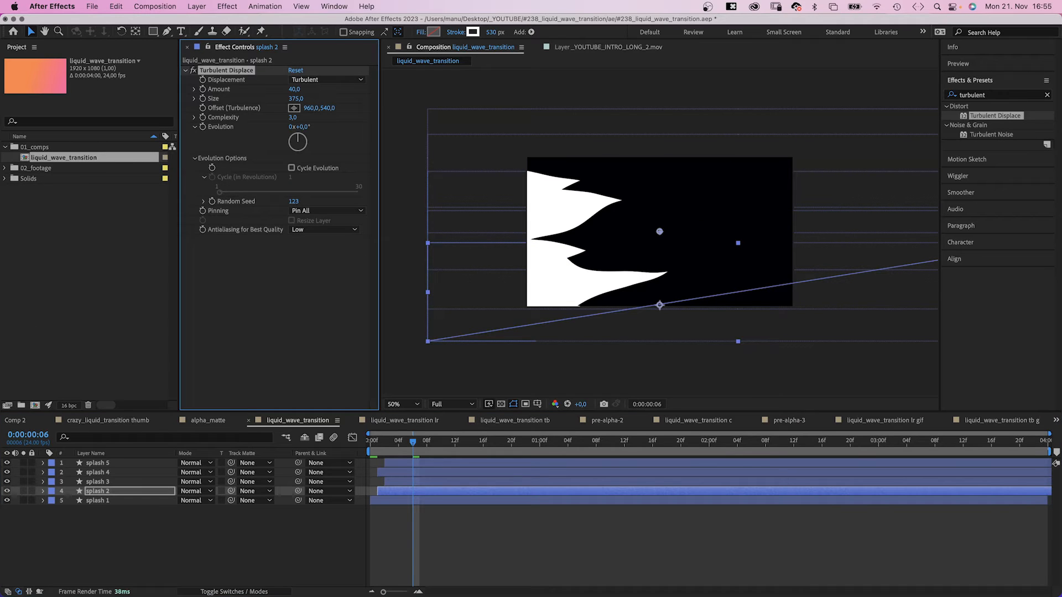
pyautogui.click(140, 545)
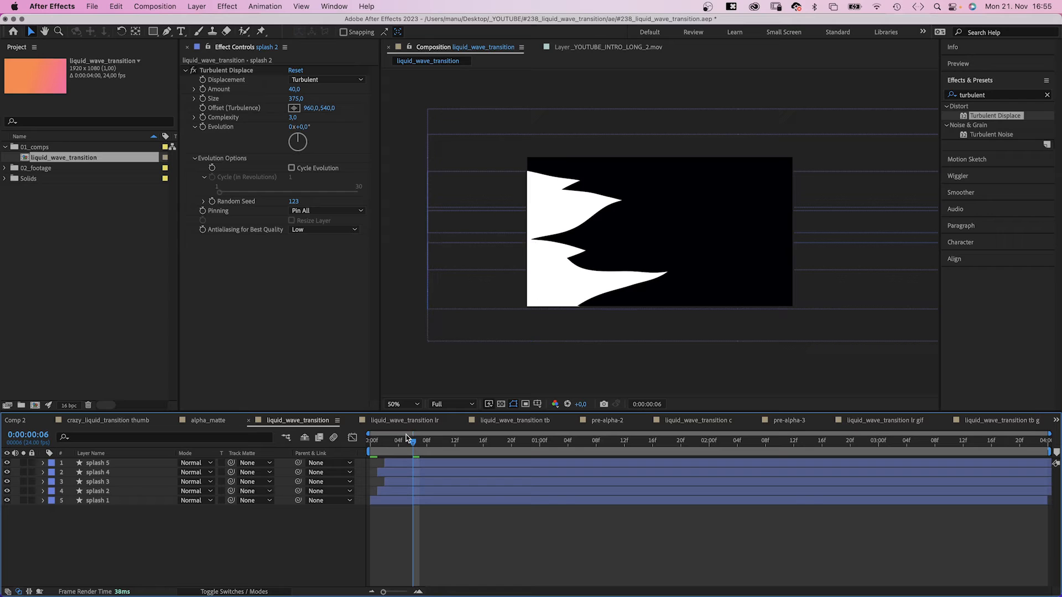
# Preview the staggered splash animation from the start of the composition.
pyautogui.moveTo(407, 439); pyautogui.dragTo(370, 439)
pyautogui.press('v')
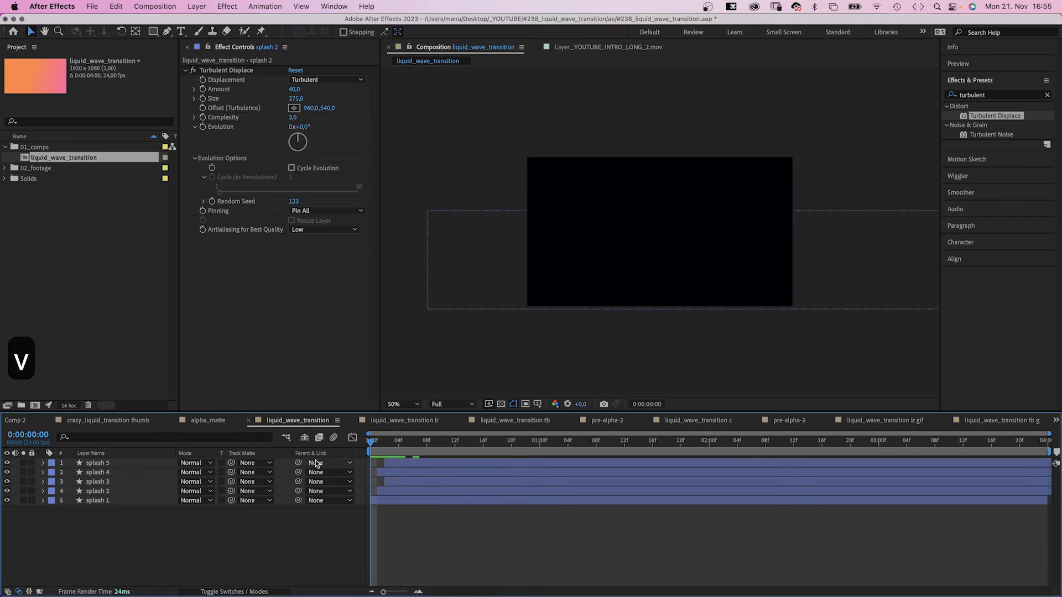
pyautogui.press('space')
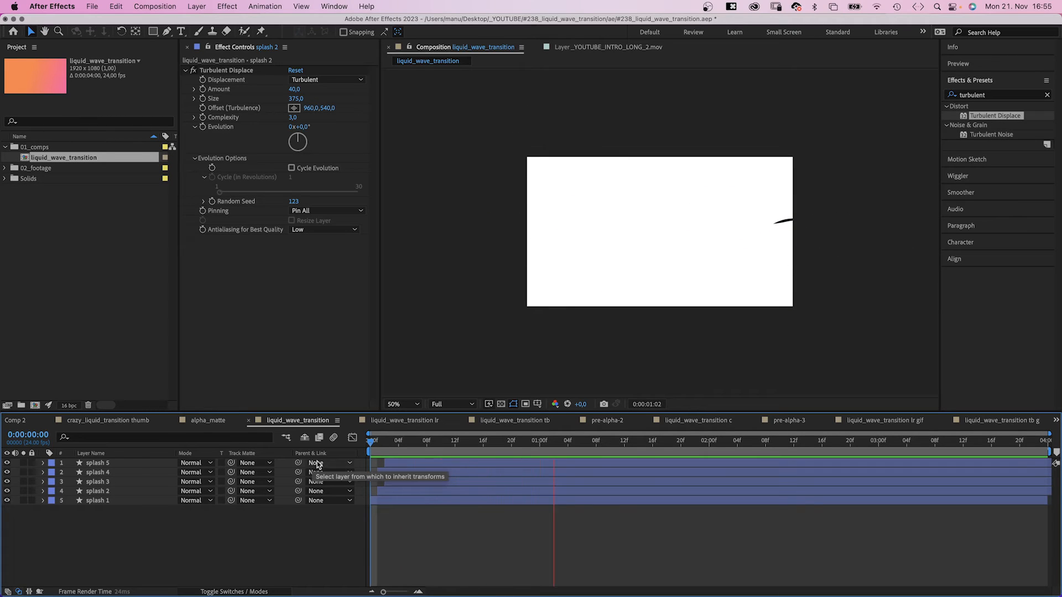
pyautogui.press('space')
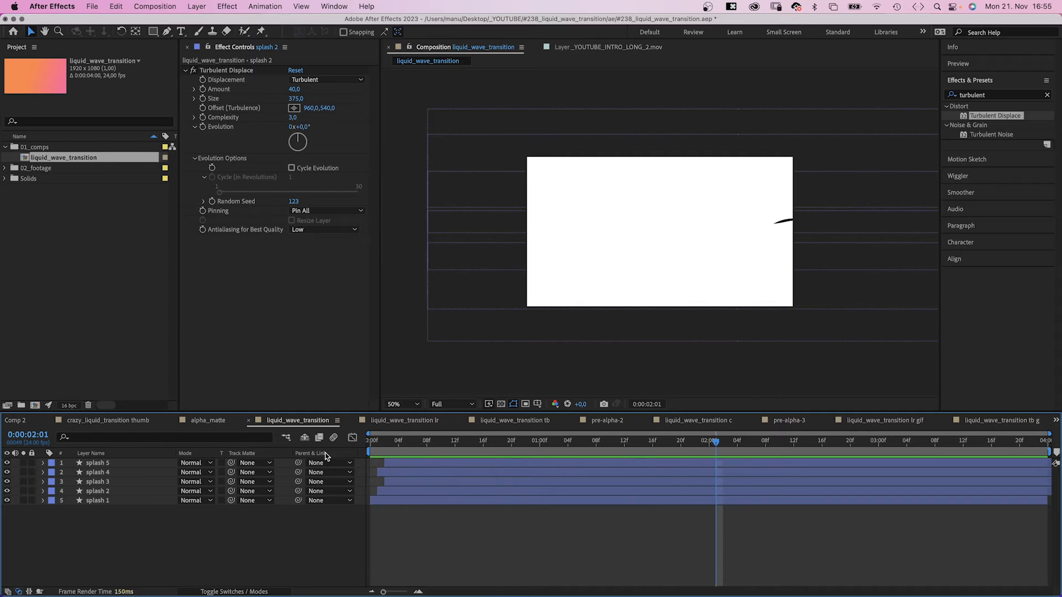
# Nudge splash 3 slightly downward to close the gap near the frame's right edge and check the early frames.
pyautogui.click(100, 484)
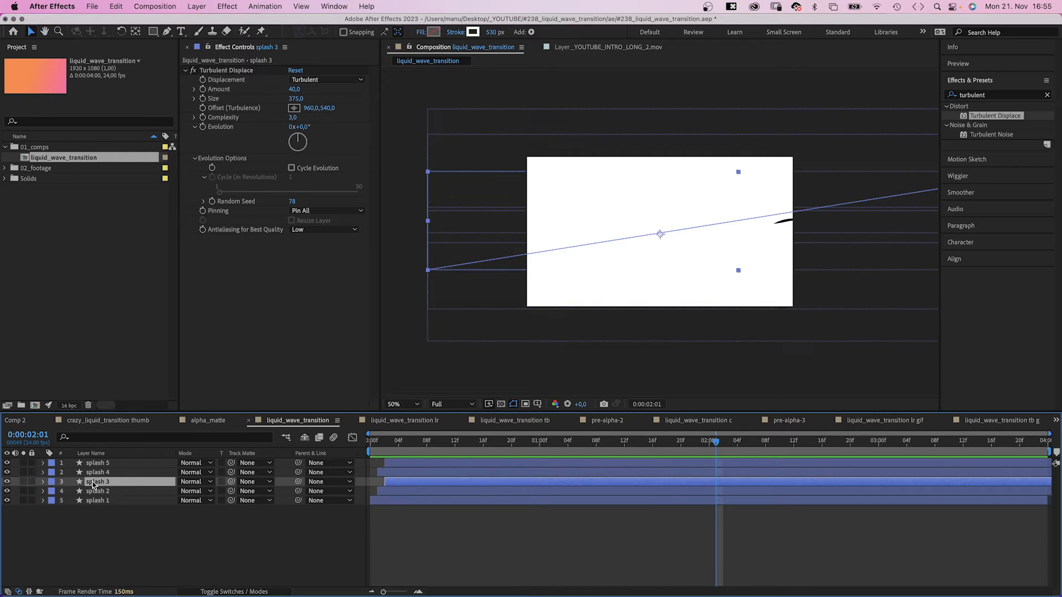
pyautogui.press('Down')
pyautogui.press('Down')
pyautogui.press('Down')
pyautogui.press('Down')
pyautogui.press('Down')
pyautogui.press('Down')
pyautogui.press('Down')
pyautogui.press('Down')
pyautogui.press('Down')
pyautogui.press('Down')
pyautogui.press('Down')
pyautogui.press('Down')
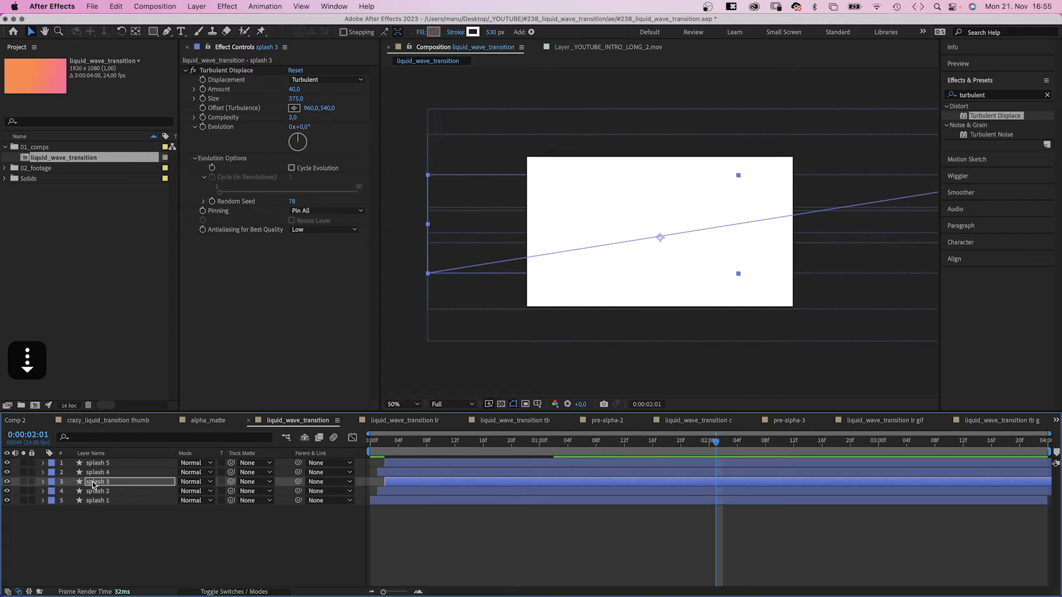
pyautogui.moveTo(712, 442); pyautogui.dragTo(376, 479)
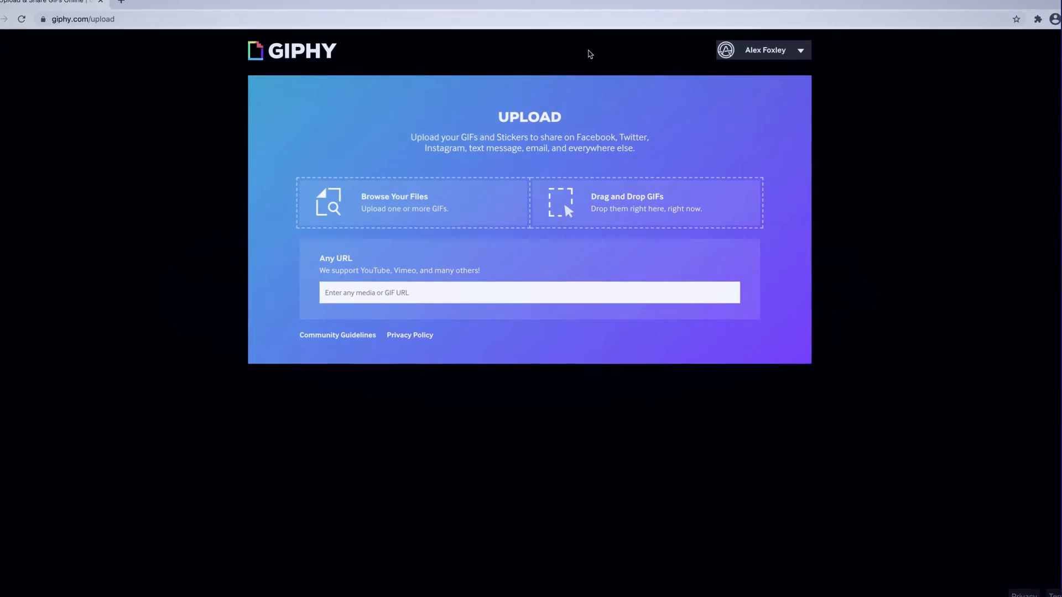
# Switch to the GIPHY upload page in the browser and choose a GIF file from disk to upload.
pyautogui.click(410, 206)
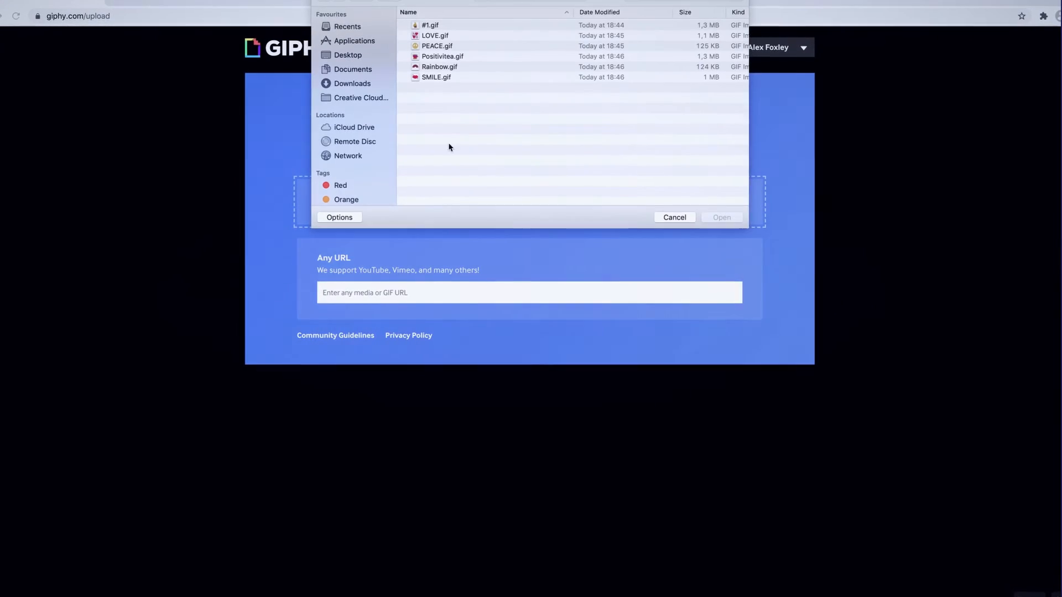
pyautogui.press('Down')
pyautogui.click(721, 217)
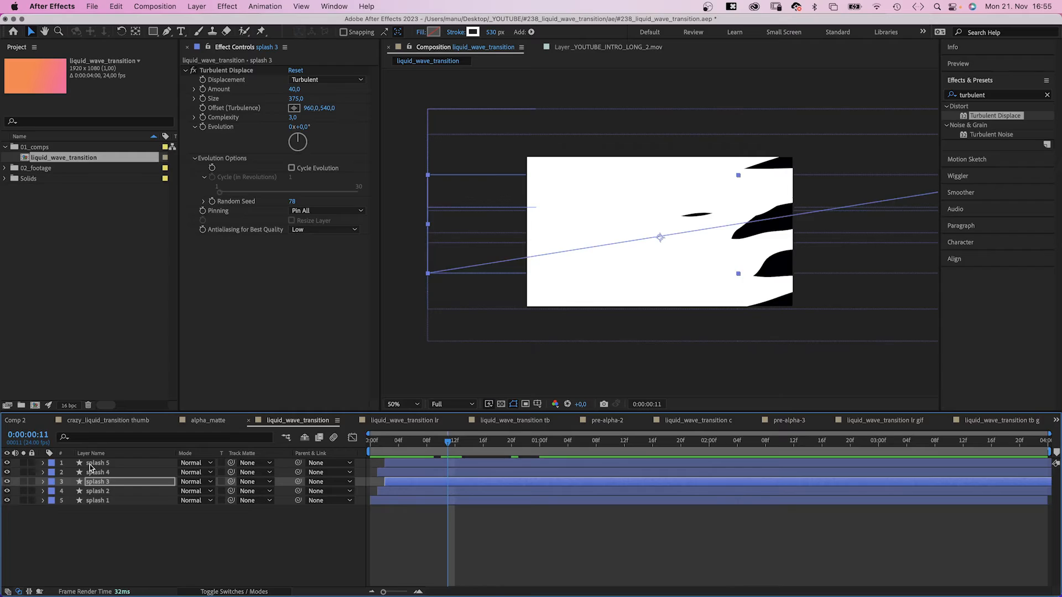
# Duplicate all five splash layers, place the copies above the originals and give them the Aqua label colour.
pyautogui.keyDown('shift'); pyautogui.click(95, 500); pyautogui.keyUp('shift')
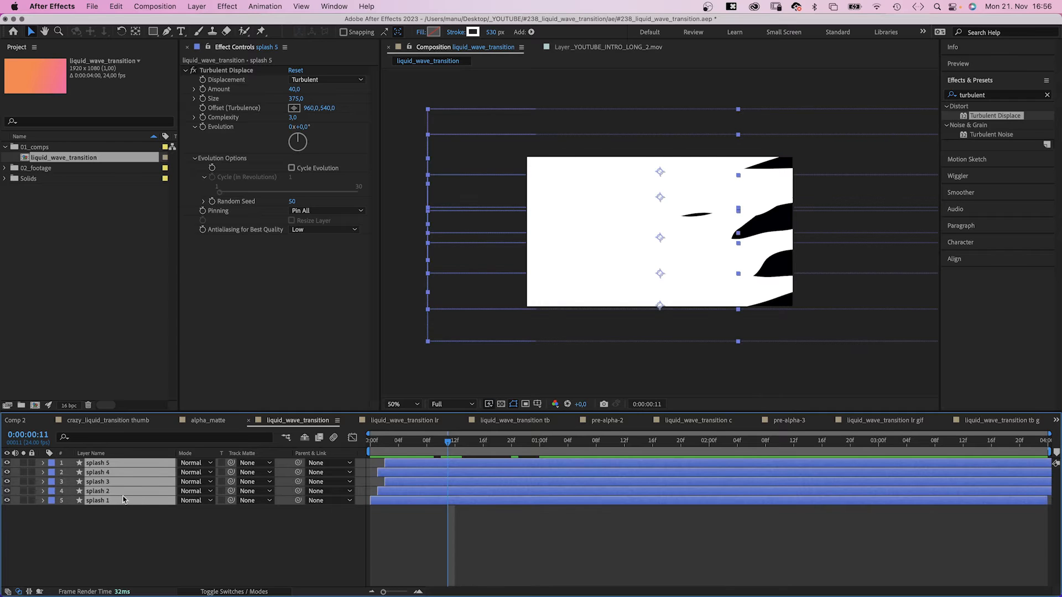
pyautogui.press('super+d')
pyautogui.moveTo(97, 482); pyautogui.dragTo(95, 474)
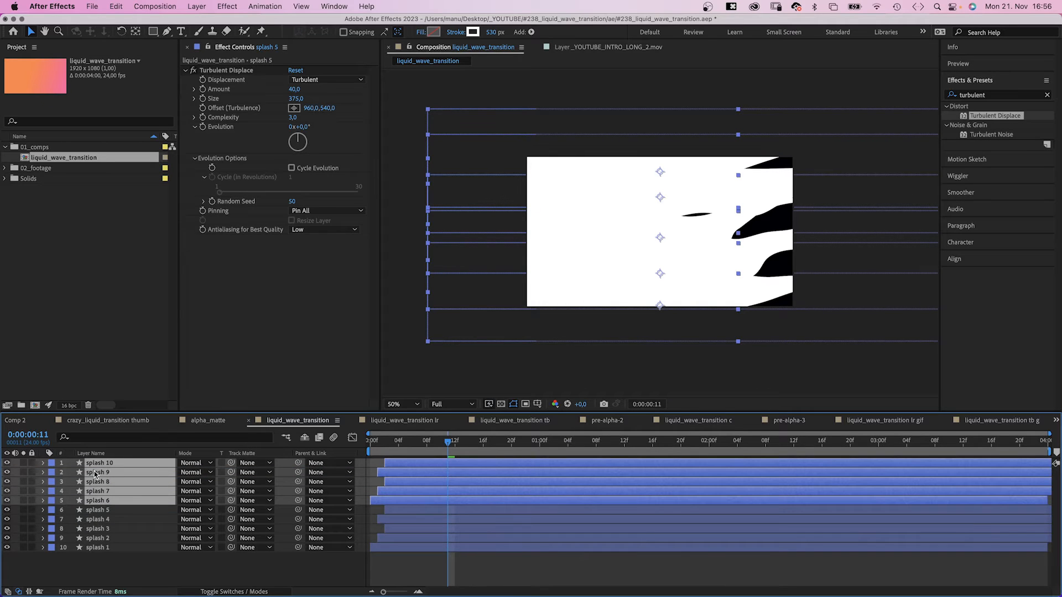
pyautogui.click(50, 469)
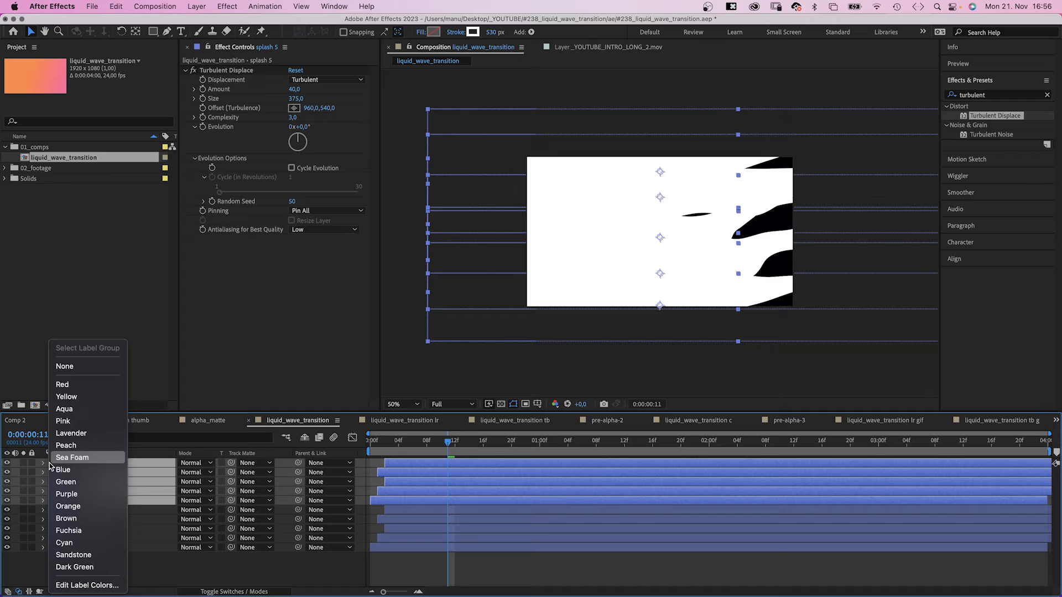
pyautogui.click(72, 411)
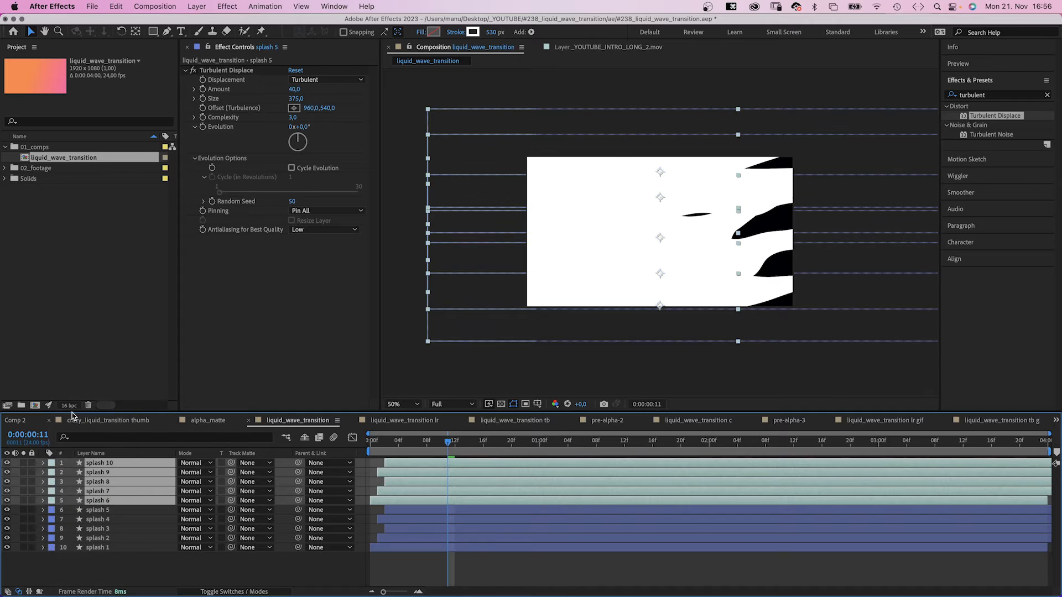
# Change the stroke colour of splash 6 to splash 10 to a light pink.
pyautogui.click(391, 444)
pyautogui.moveTo(405, 448); pyautogui.dragTo(446, 443)
pyautogui.click(473, 32)
pyautogui.click(543, 121)
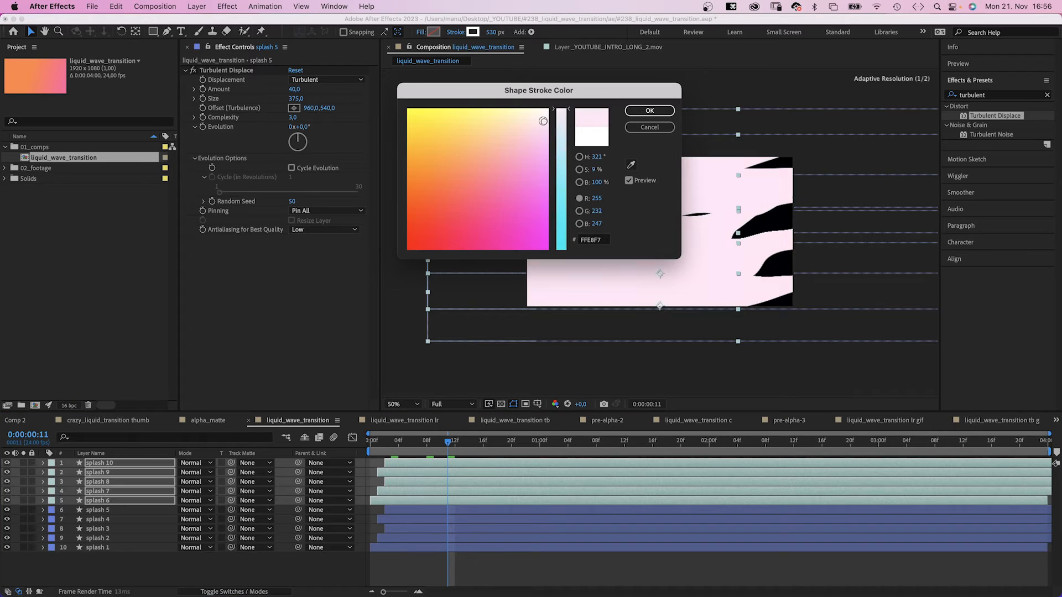
pyautogui.moveTo(533, 127); pyautogui.dragTo(524, 128)
pyautogui.click(636, 110)
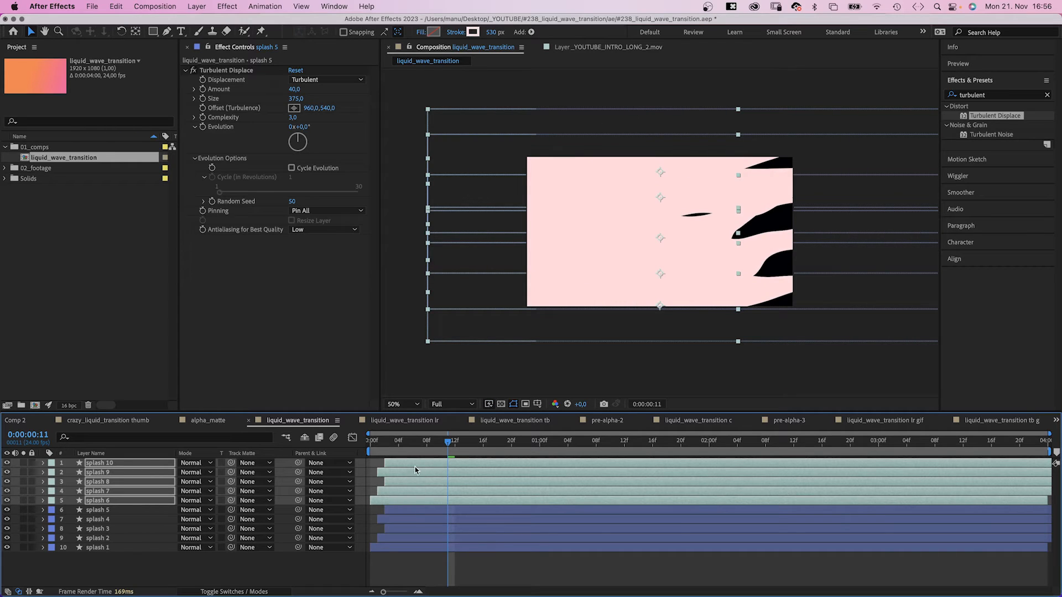
# Shift splash 6 to splash 10 one frame later and preview the two-colour wave from the start.
pyautogui.moveTo(411, 465); pyautogui.dragTo(364, 447)
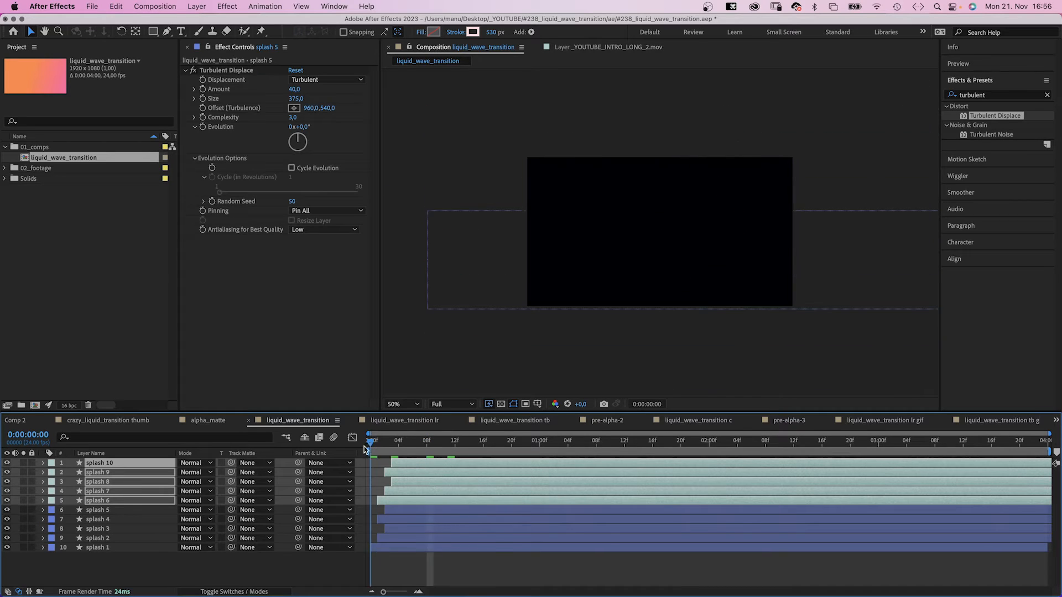
pyautogui.press('.')
pyautogui.press('space')
pyautogui.press('space')
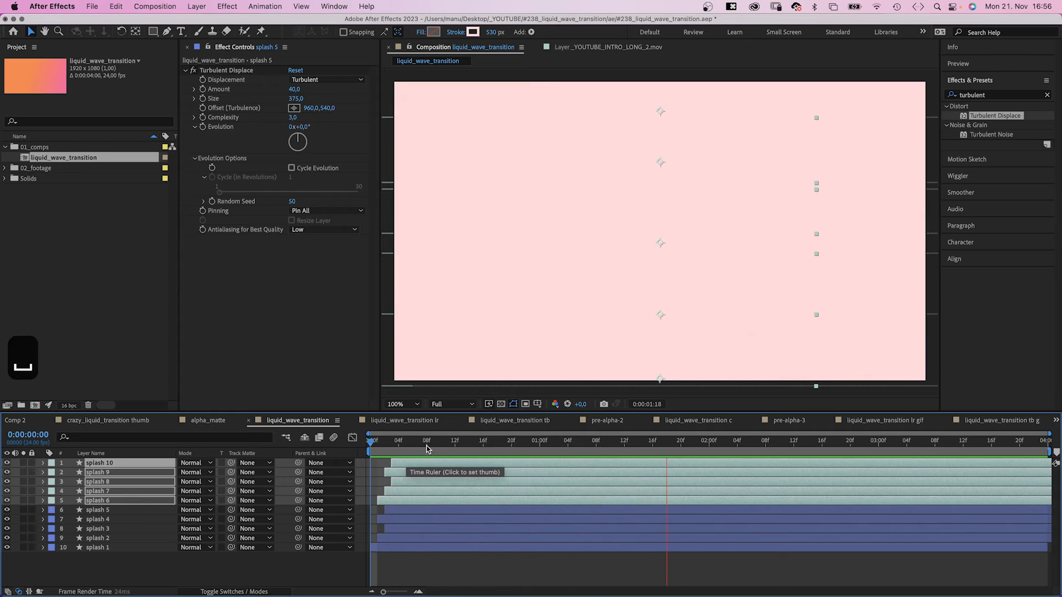
pyautogui.moveTo(430, 447); pyautogui.dragTo(429, 448)
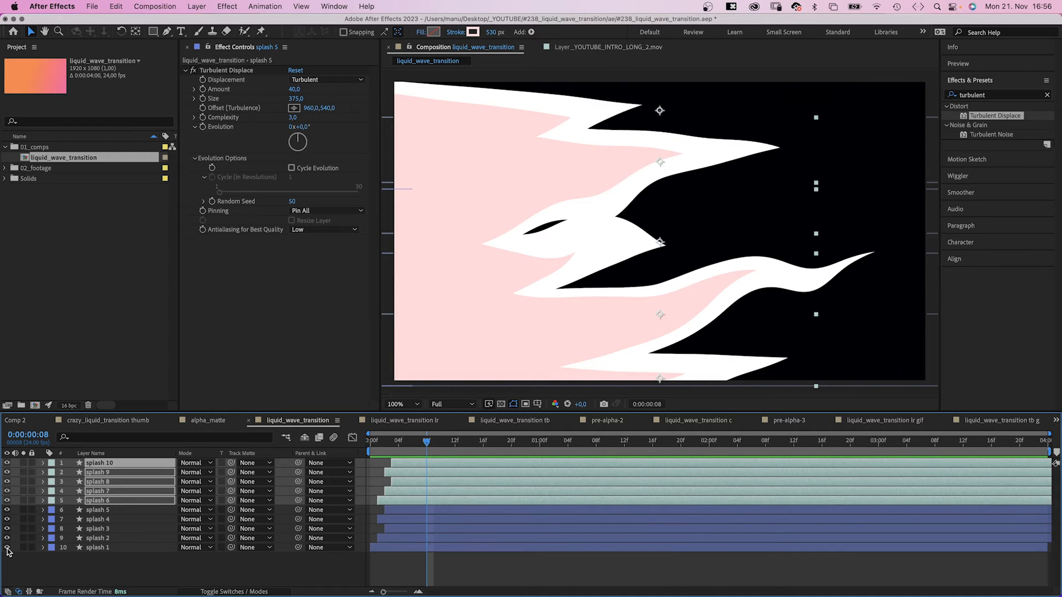
# Duplicate splash 1 to splash 5 and move the copies to the top of the layer stack.
pyautogui.click(103, 510)
pyautogui.keyDown('shift'); pyautogui.click(95, 548); pyautogui.keyUp('shift')
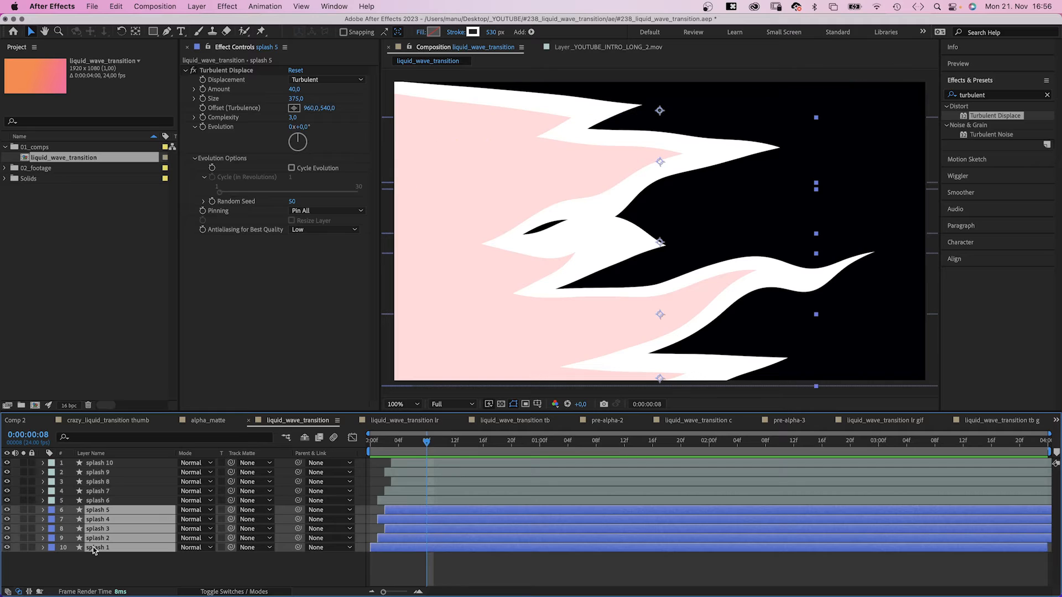
pyautogui.press('super+d')
pyautogui.moveTo(103, 512); pyautogui.dragTo(107, 464)
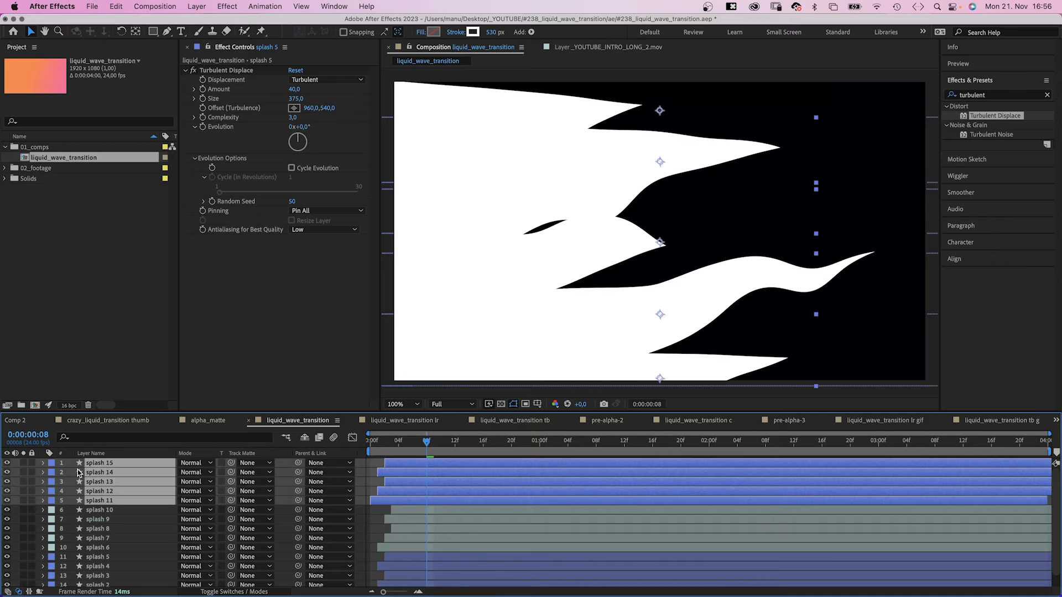
# Pre-compose splash 11 to splash 15 as "alpha matte" and shift the new layer three frames later.
pyautogui.rightClick(100, 465)
pyautogui.click(124, 518)
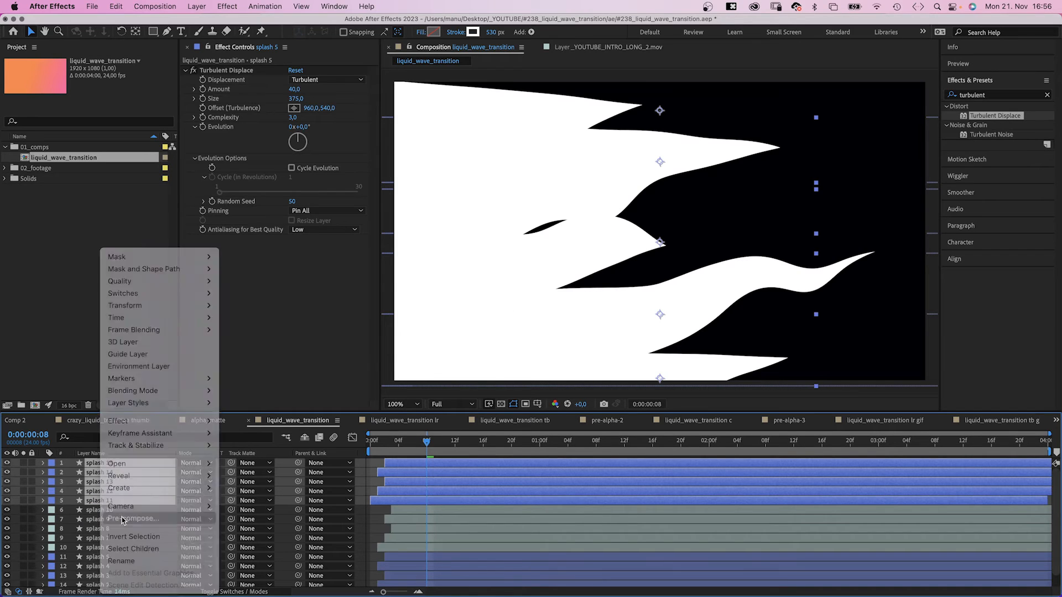
pyautogui.write('alpha matte')
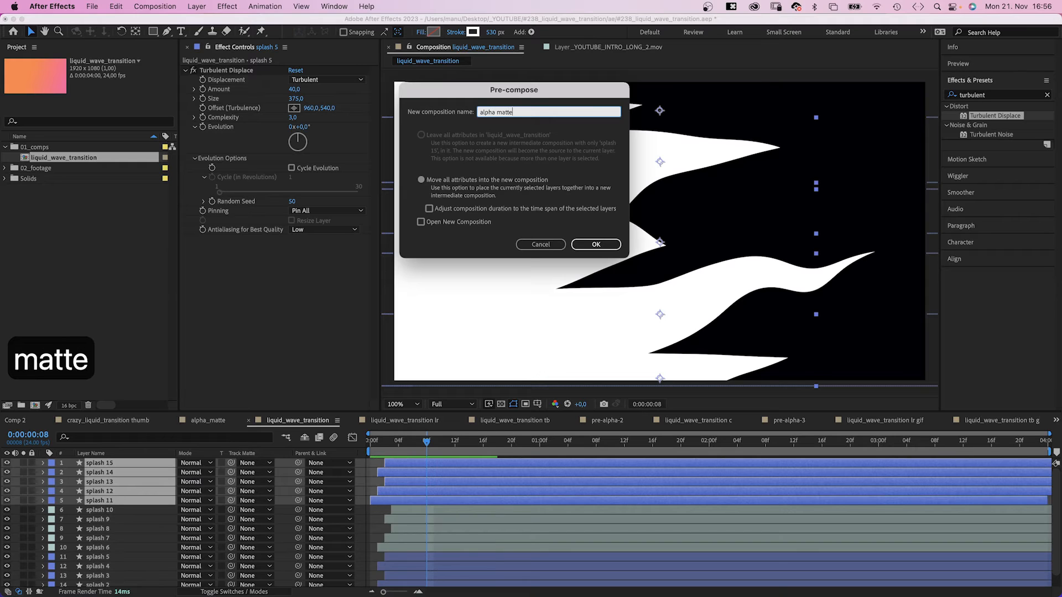
pyautogui.press('Return')
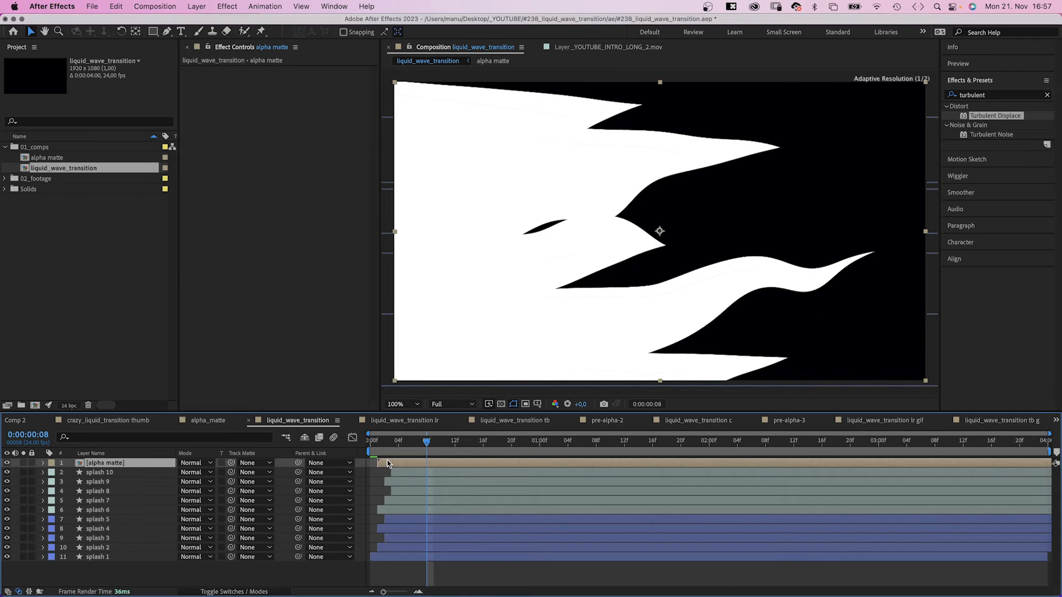
pyautogui.moveTo(394, 459); pyautogui.dragTo(401, 459)
# Create a medium blue 1920 x 1080 px solid and place it directly below the alpha matte layer.
pyautogui.click(174, 580)
pyautogui.press('super+y')
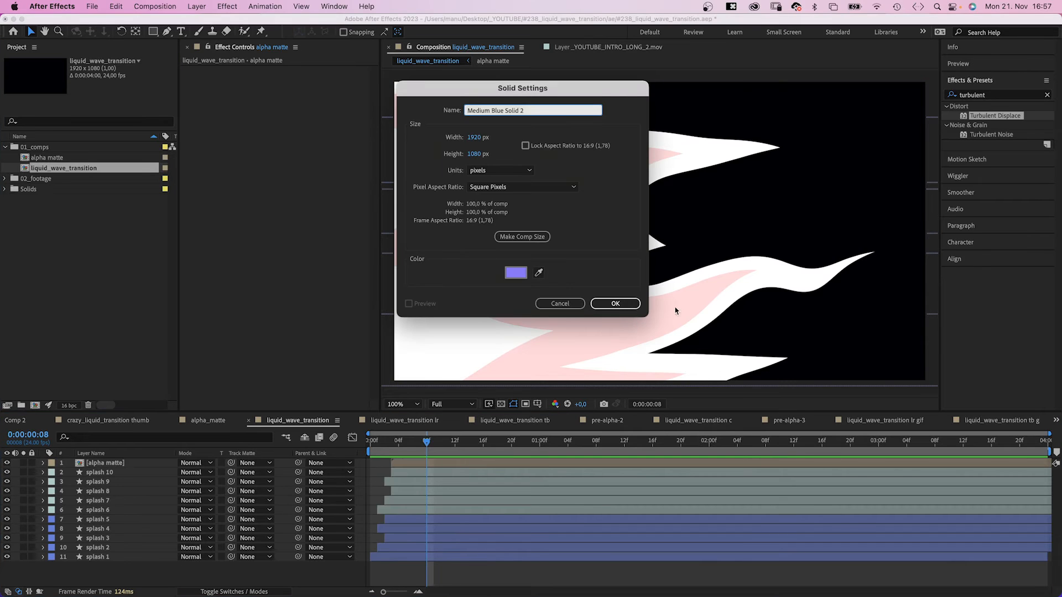
pyautogui.click(615, 306)
pyautogui.moveTo(126, 463)
pyautogui.mouseDown()
pyautogui.moveTo(130, 477)
pyautogui.moveTo(120, 473)
pyautogui.mouseUp()
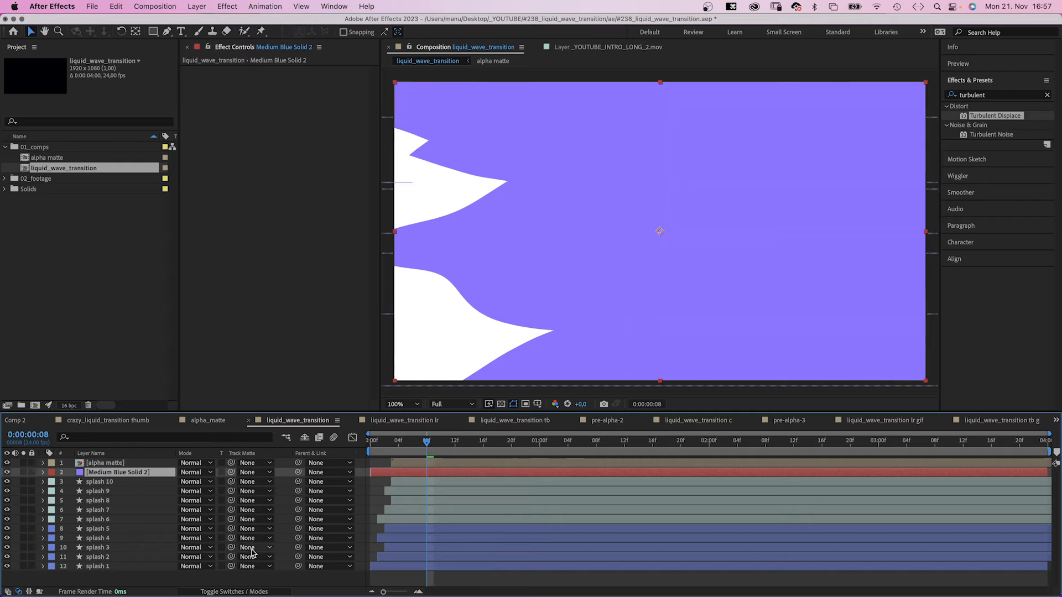
# Set the alpha matte layer as the blue solid's track matte and preview the transition.
pyautogui.click(247, 591)
pyautogui.click(247, 591)
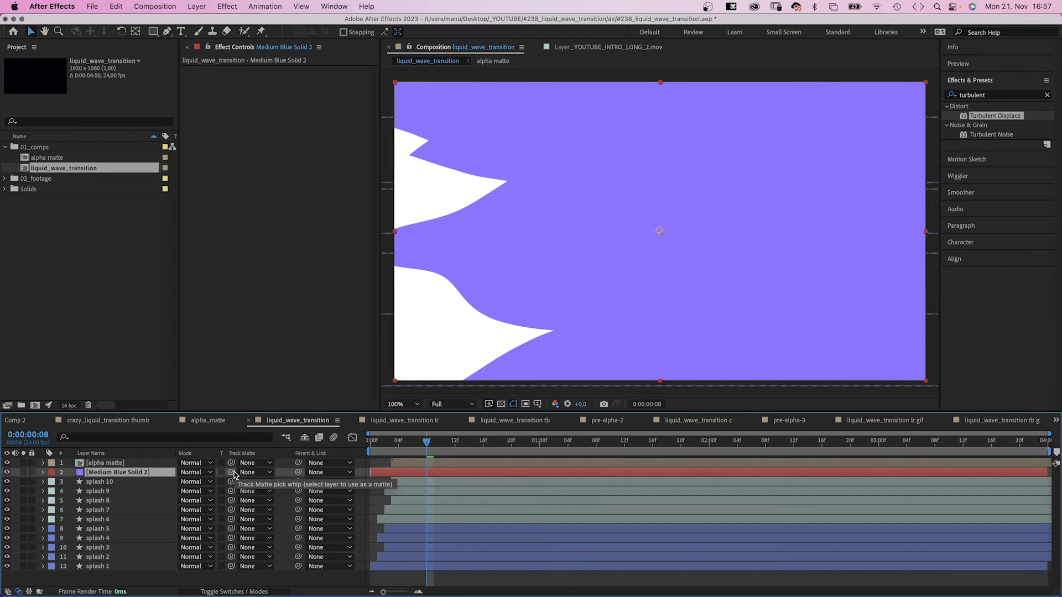
pyautogui.moveTo(230, 473); pyautogui.dragTo(144, 465)
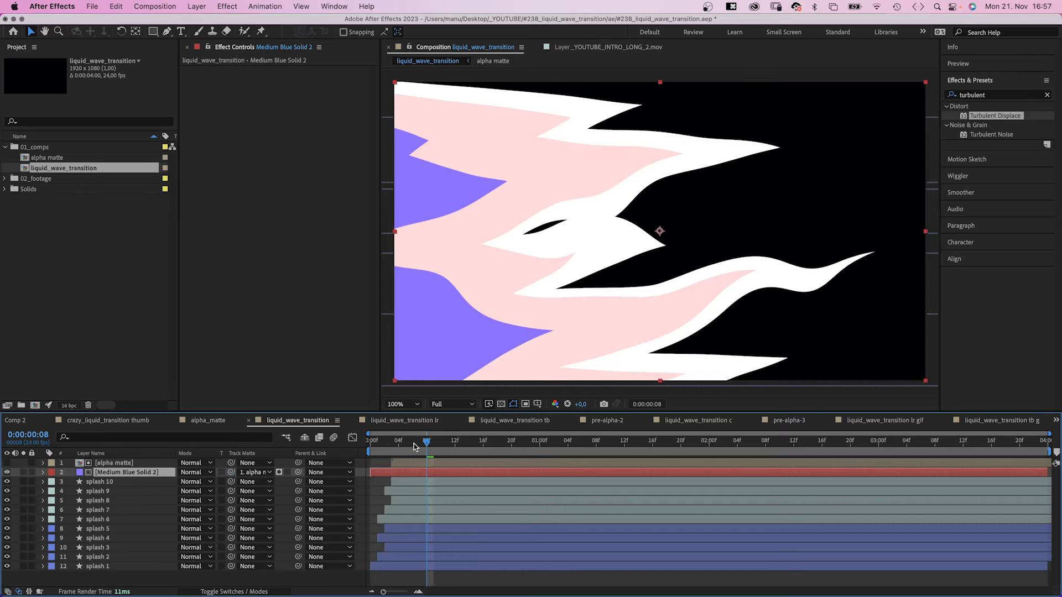
pyautogui.press('space')
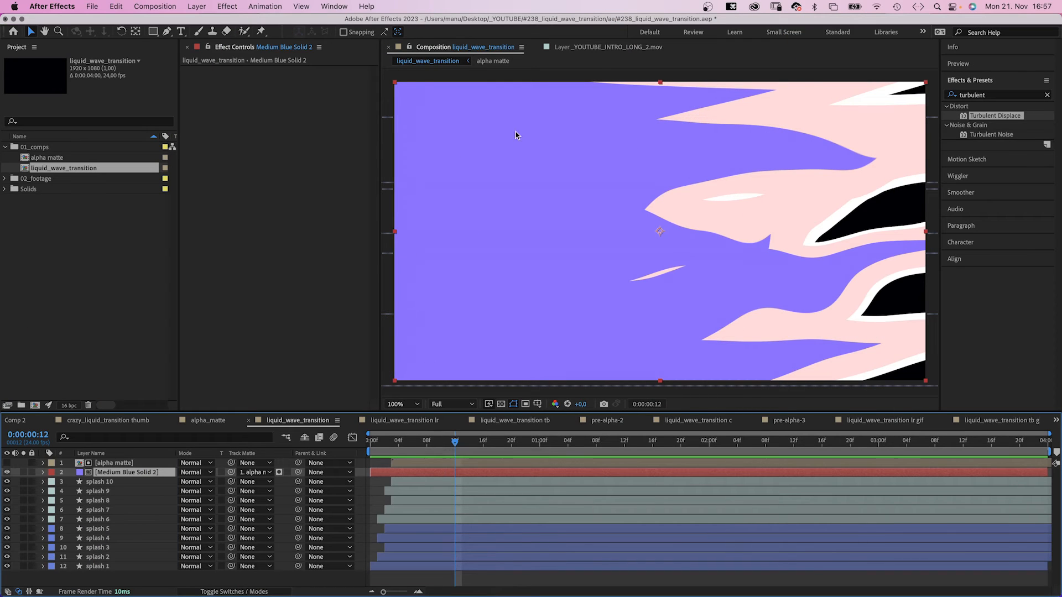
# Duplicate splash 1 and move the copy to the top of the layer stack.
pyautogui.click(102, 566)
pyautogui.press('cmd+d')
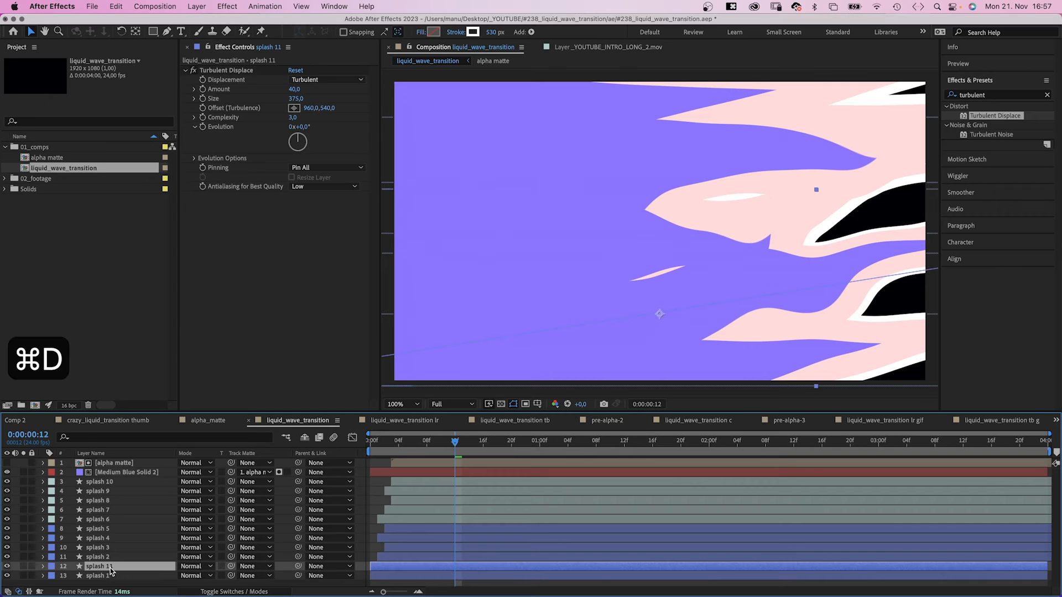
pyautogui.moveTo(113, 566); pyautogui.dragTo(141, 462)
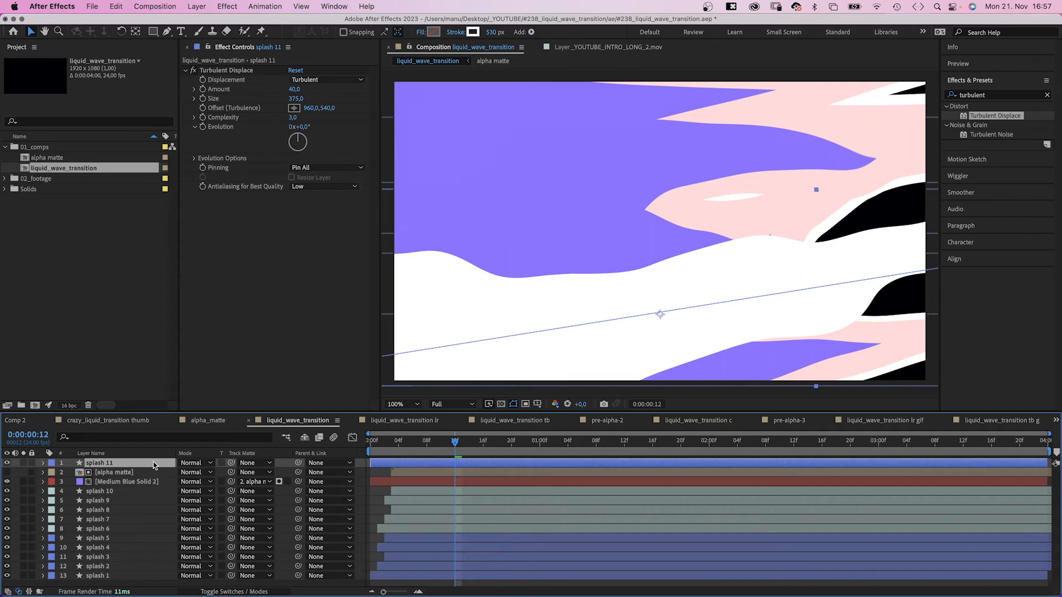
# Set the stroke width of splash 11 to 50 px and its Turbulent Displace amount to 20.
pyautogui.click(490, 32)
pyautogui.write('50')
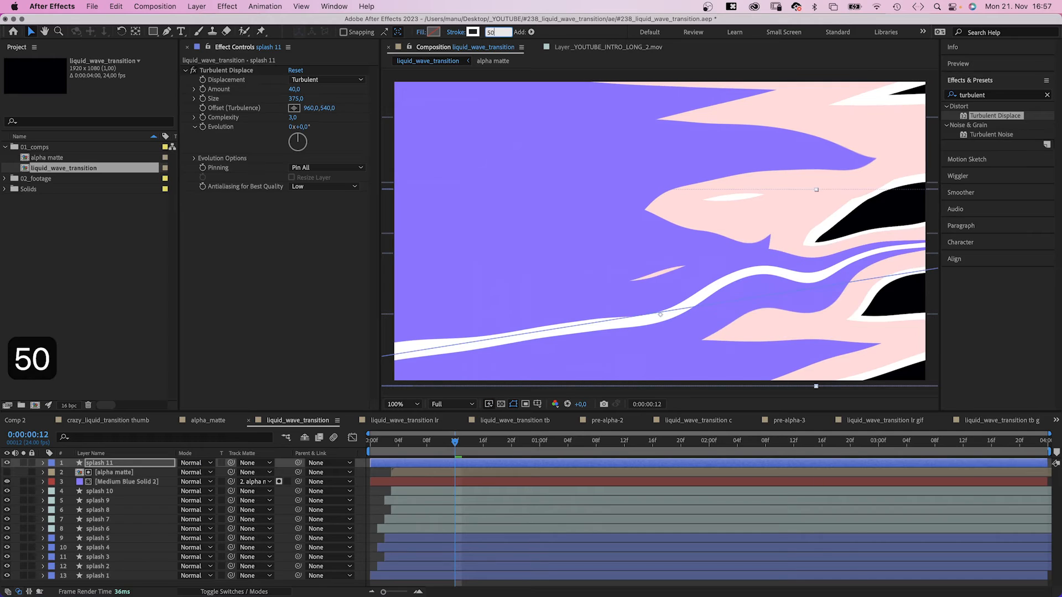
pyautogui.press('Return')
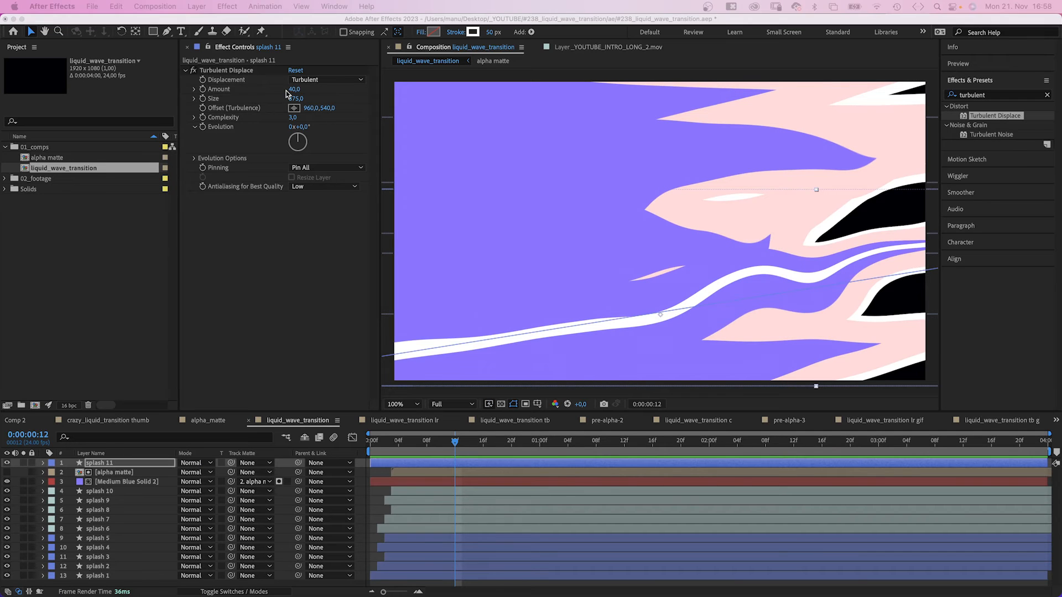
pyautogui.click(292, 90)
pyautogui.write('20')
pyautogui.press('Return')
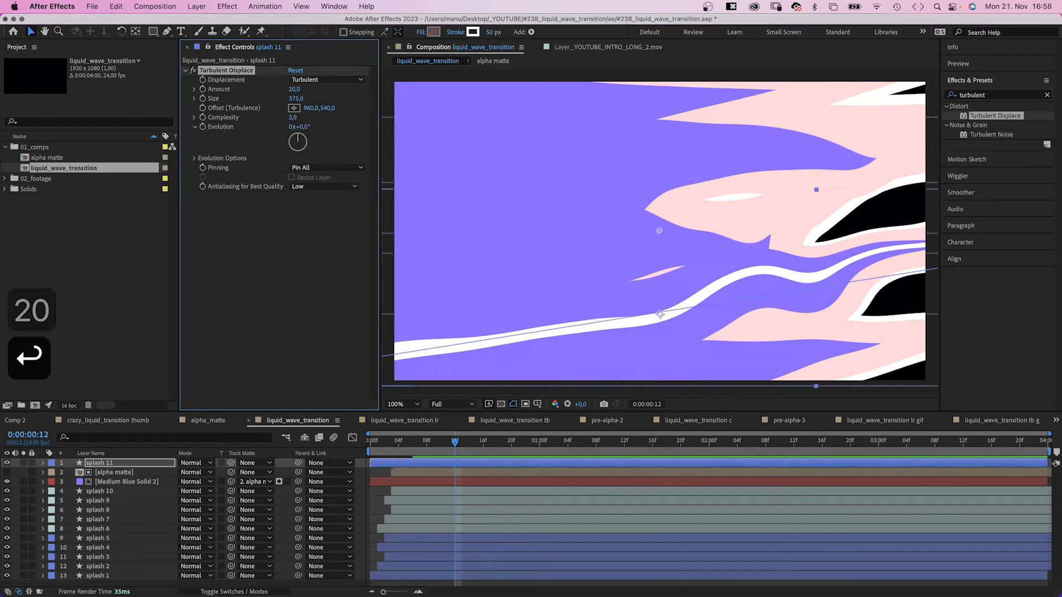
# Move the splash 11 line to the upper part of the frame and shift the layer to start at frame 12.
pyautogui.moveTo(655, 319)
pyautogui.mouseDown()
pyautogui.moveTo(568, 243)
pyautogui.moveTo(530, 140)
pyautogui.mouseUp()
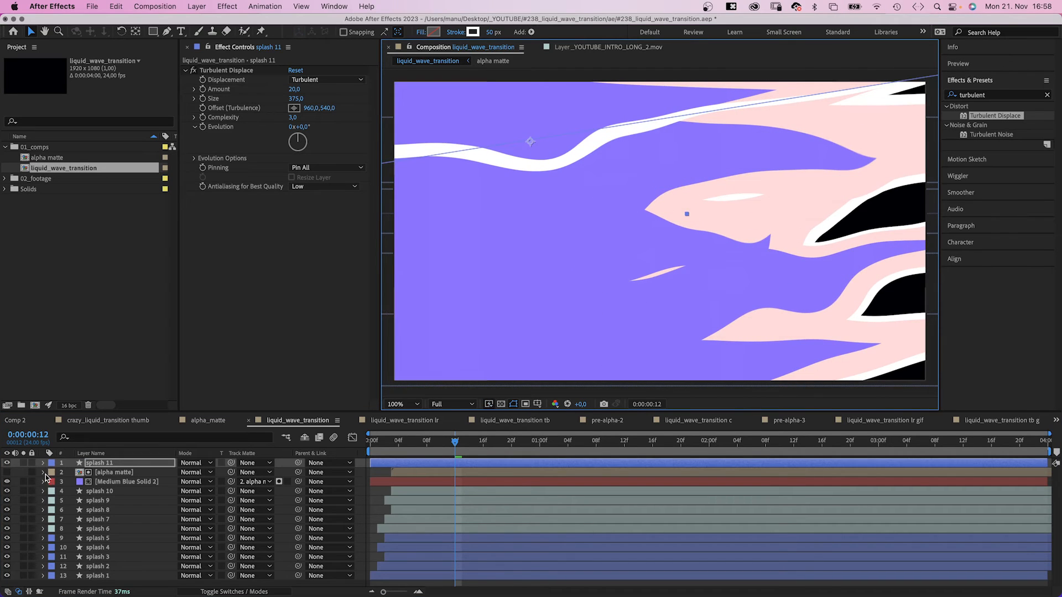
pyautogui.moveTo(396, 463); pyautogui.dragTo(476, 458)
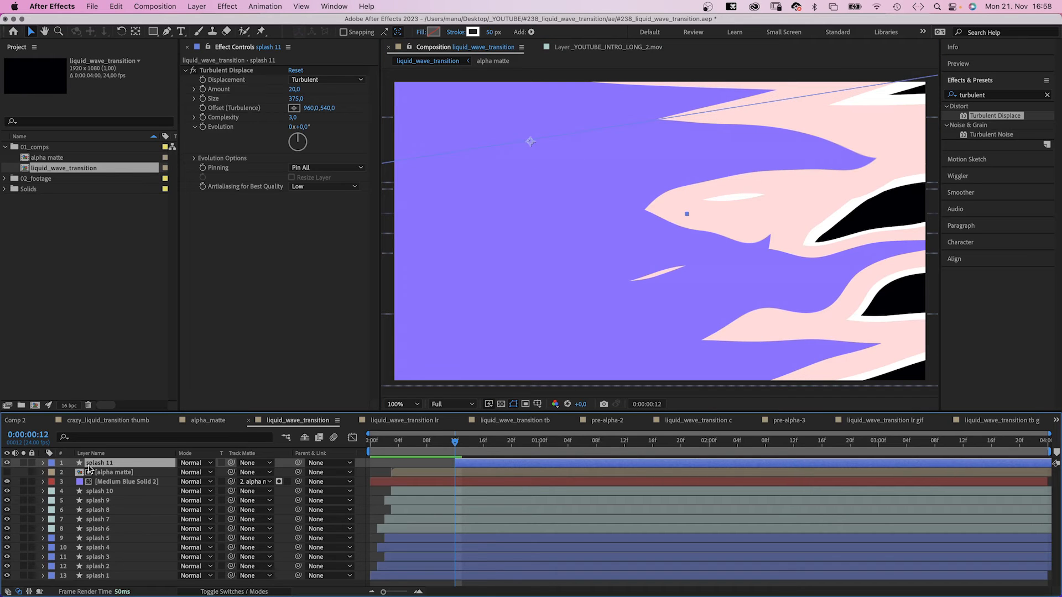
# Set the Trim Paths End keyframe of splash 11 at frame 12 to 24%.
pyautogui.click(43, 463)
pyautogui.click(54, 474)
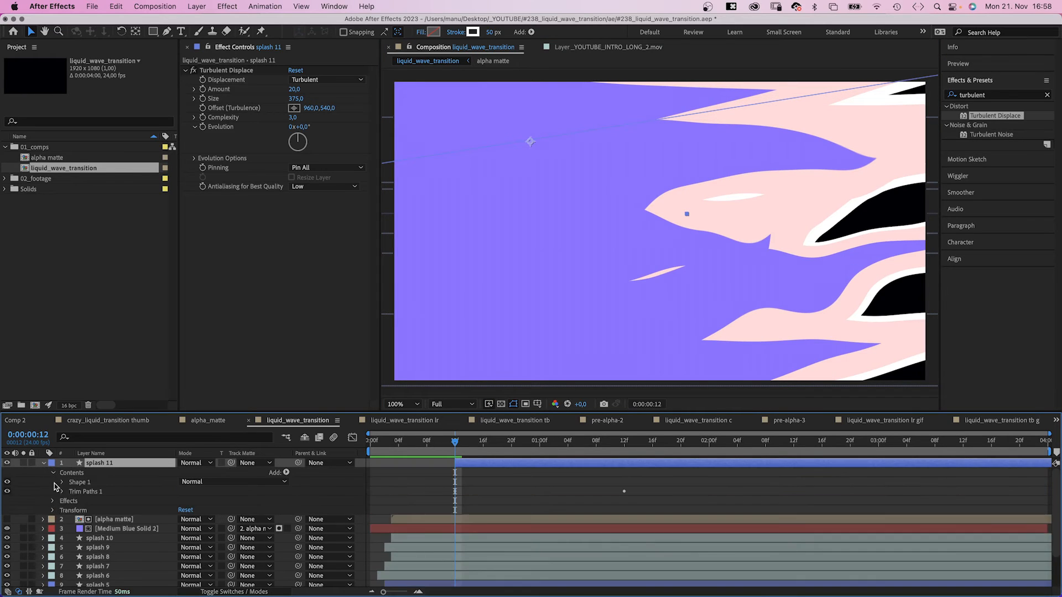
pyautogui.click(62, 491)
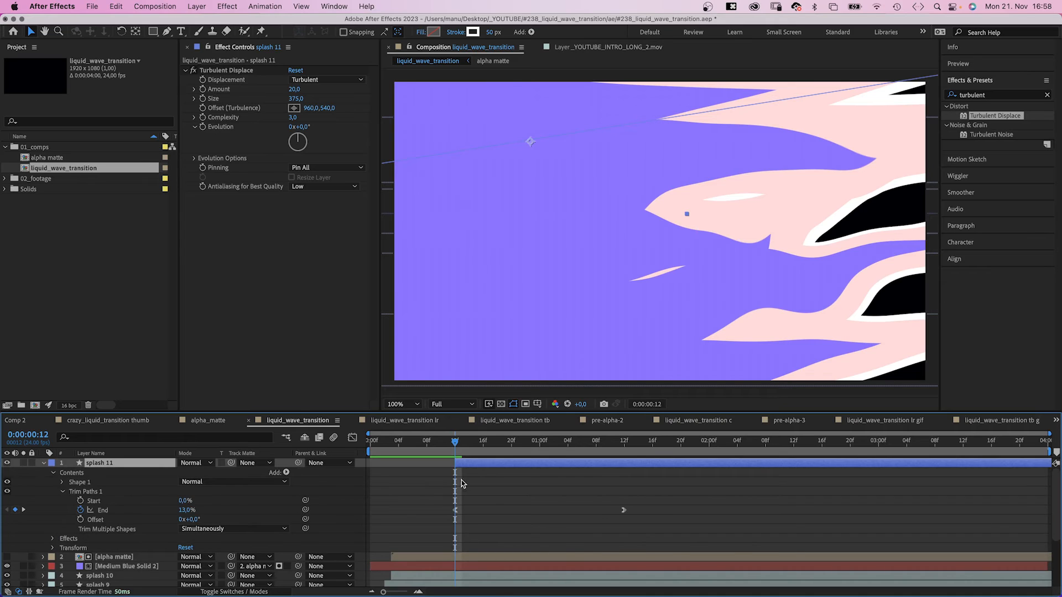
pyautogui.moveTo(479, 503); pyautogui.dragTo(294, 513)
pyautogui.moveTo(184, 510); pyautogui.dragTo(188, 507)
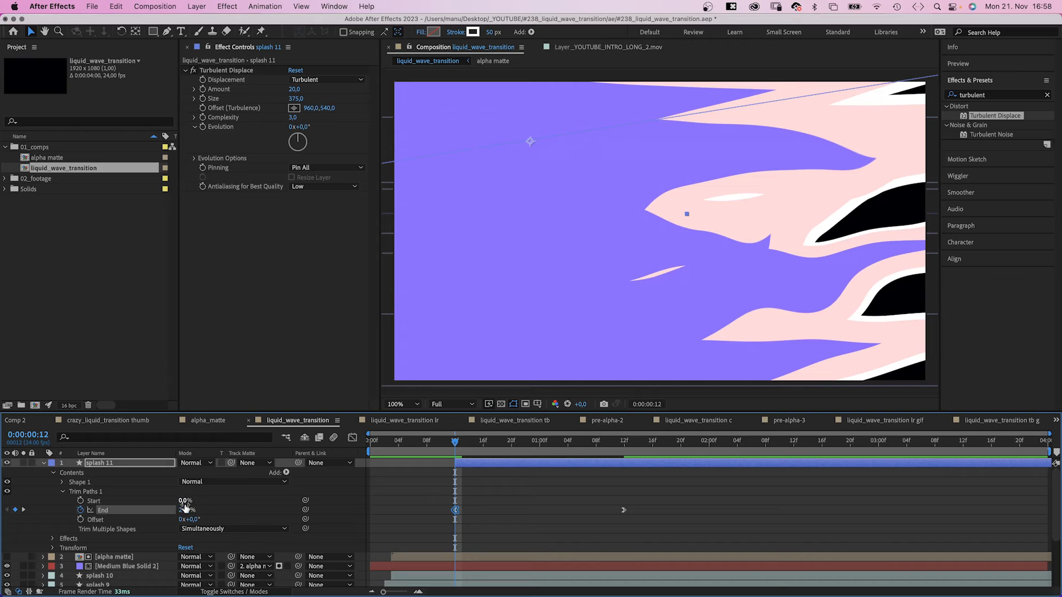
# Add a 0% Trim Paths Start keyframe at frame 13 and a 60% End keyframe at 0:00:01:04 on splash 11.
pyautogui.moveTo(452, 446); pyautogui.dragTo(461, 442)
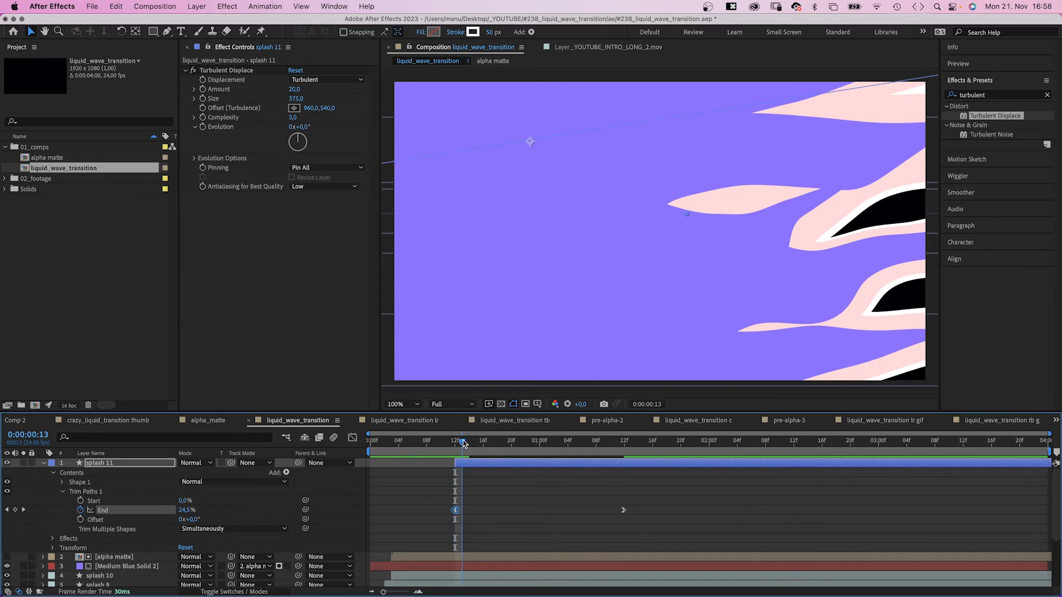
pyautogui.click(81, 501)
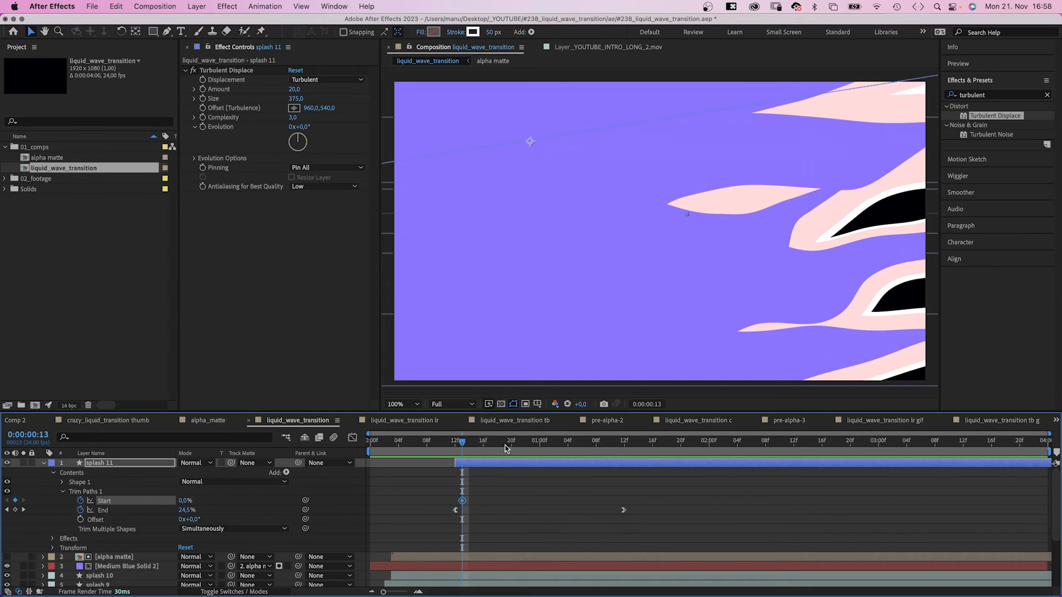
pyautogui.moveTo(468, 442); pyautogui.dragTo(569, 436)
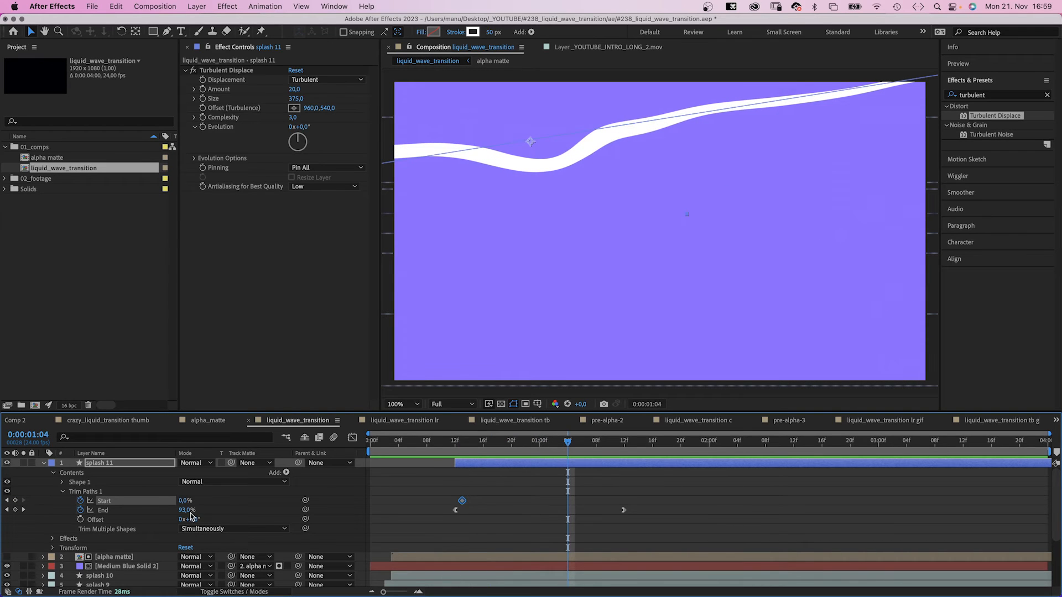
pyautogui.moveTo(188, 510)
pyautogui.mouseDown()
pyautogui.moveTo(161, 510)
pyautogui.moveTo(181, 510)
pyautogui.mouseUp()
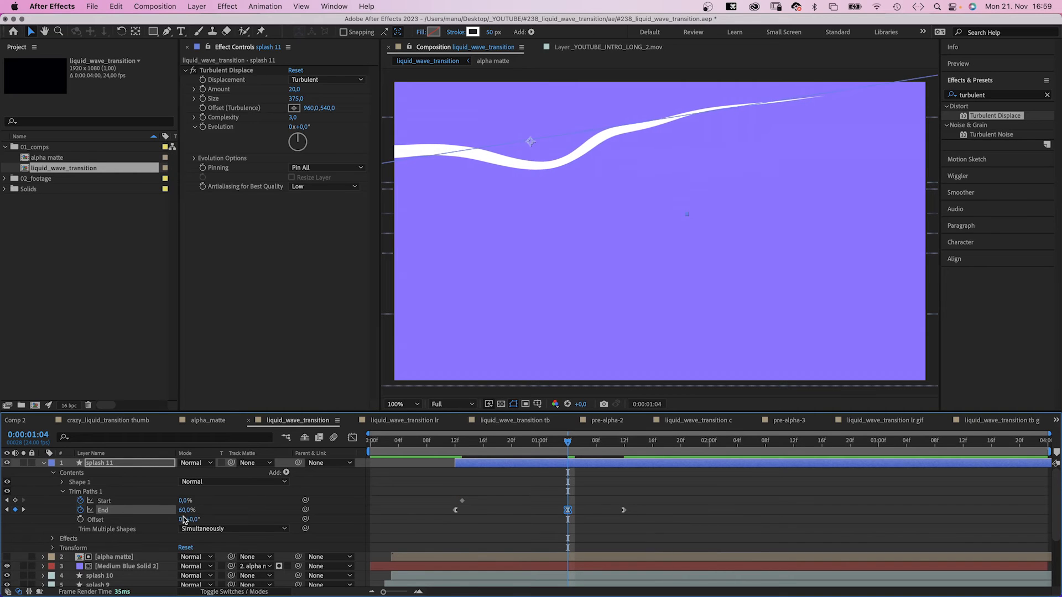
# Add a Trim Paths Start keyframe of 60% at 0:00:01:06 on splash 11.
pyautogui.moveTo(568, 443); pyautogui.dragTo(582, 442)
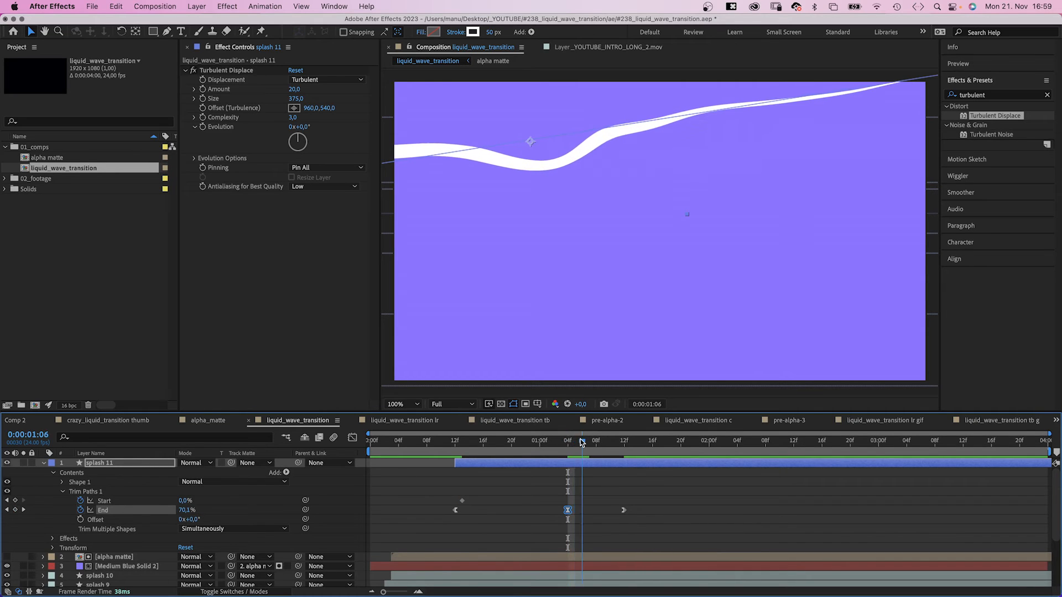
pyautogui.click(184, 500)
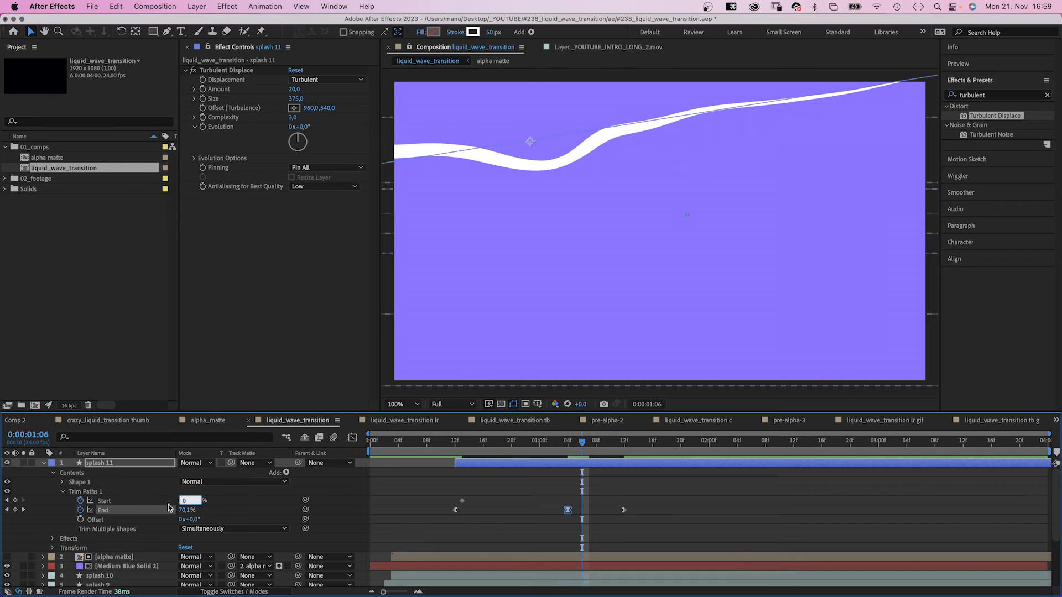
pyautogui.write('60')
pyautogui.press('Return')
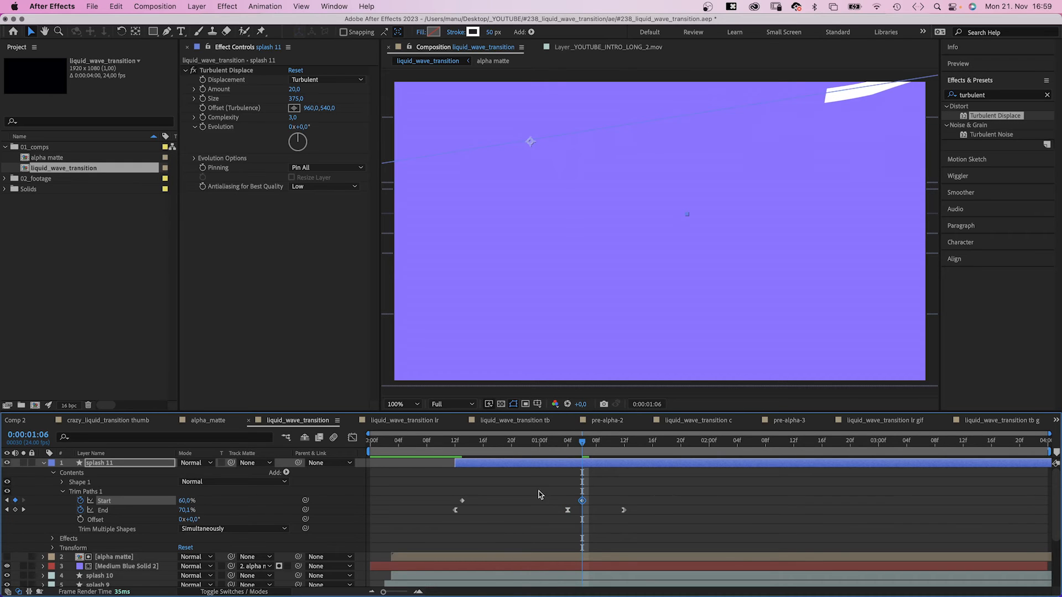
# Delete the last Trim Paths End keyframe and cut off the part of splash 11 after 0:00:01:06.
pyautogui.moveTo(660, 497); pyautogui.dragTo(610, 523)
pyautogui.press('BackSpace')
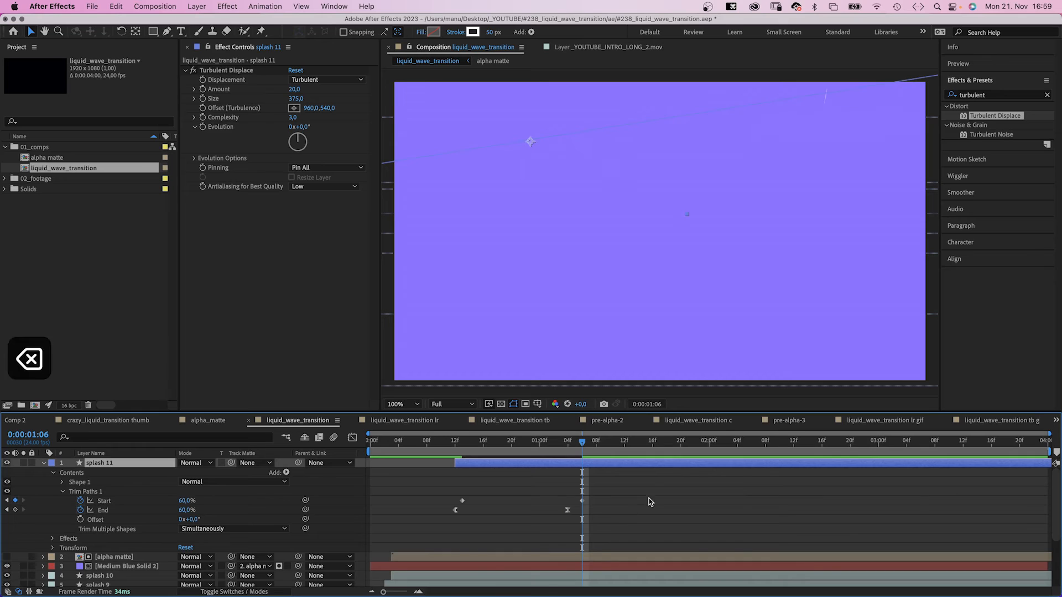
pyautogui.hotkey('ctrl', 'shift', 'd')
pyautogui.press('BackSpace')
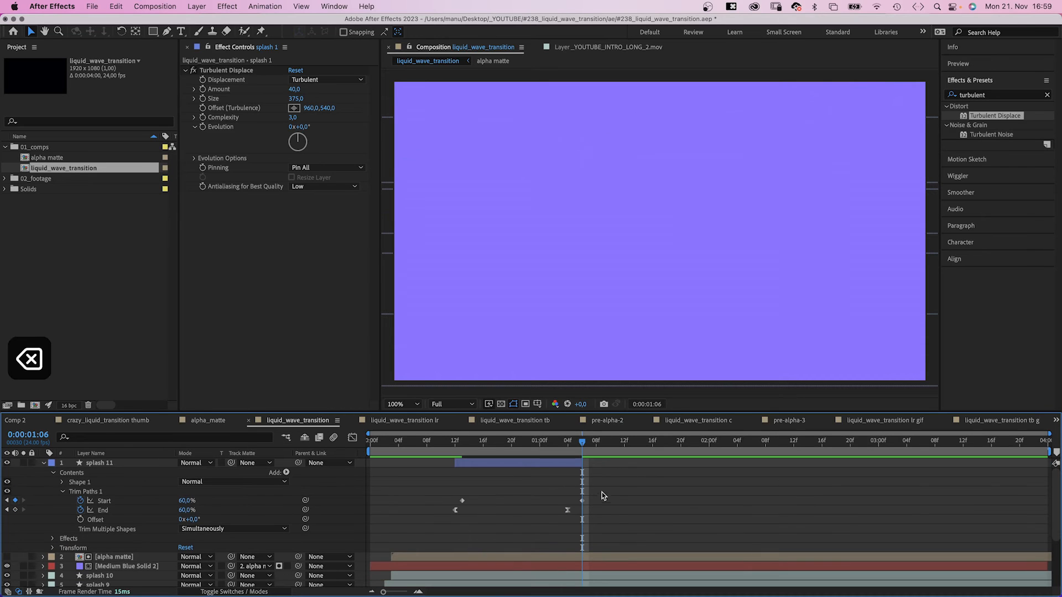
# Apply Easy Ease to the Start and End keyframes, raising the incoming influence to about 75% and slightly extending the outgoing handles.
pyautogui.moveTo(615, 487); pyautogui.dragTo(416, 530)
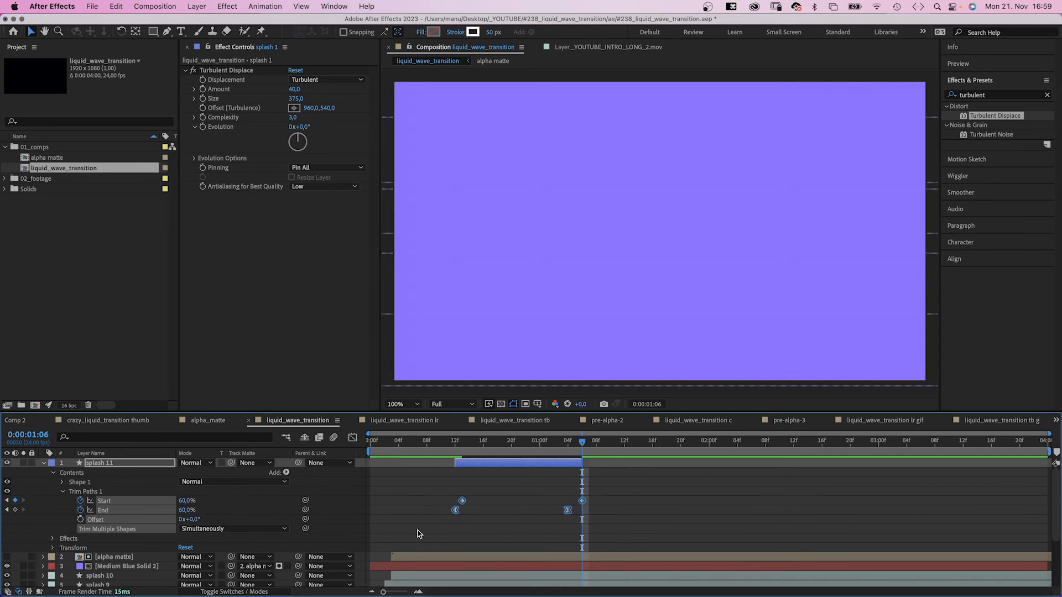
pyautogui.click(352, 437)
pyautogui.moveTo(612, 464); pyautogui.dragTo(371, 569)
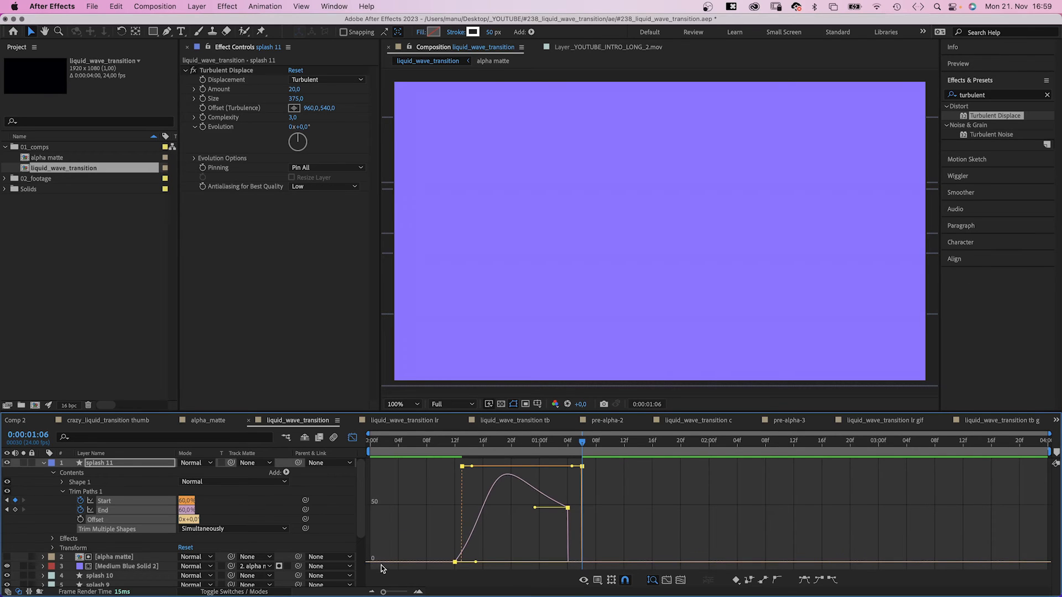
pyautogui.click(803, 580)
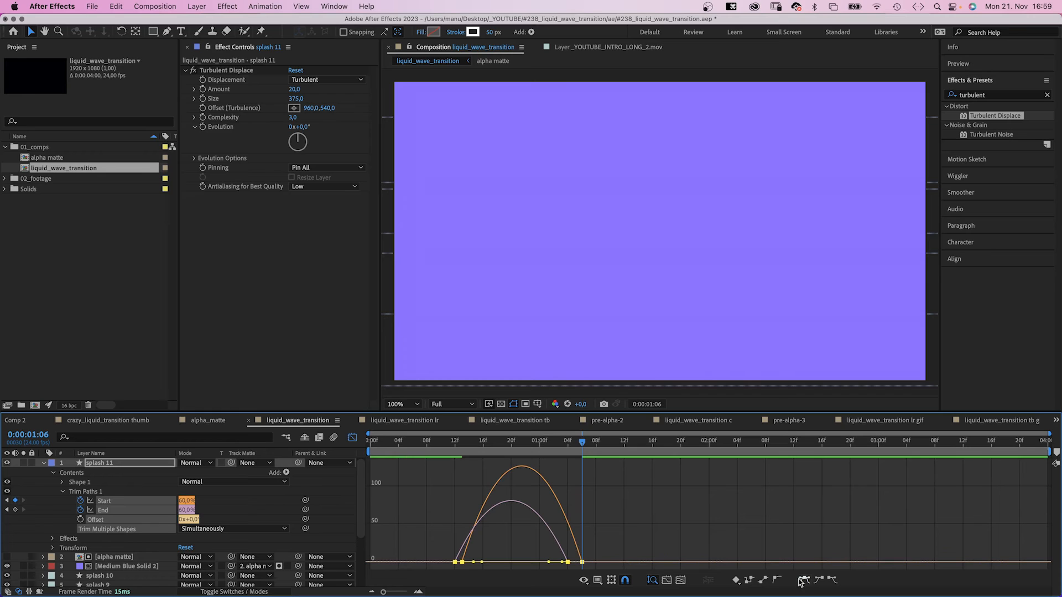
pyautogui.moveTo(632, 536); pyautogui.dragTo(524, 565)
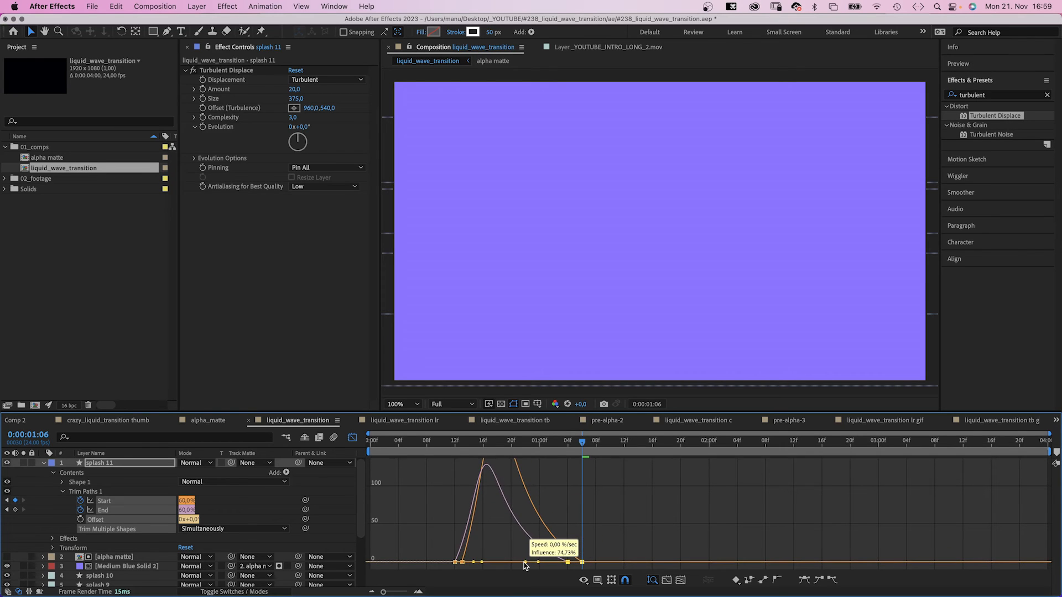
pyautogui.moveTo(428, 547); pyautogui.dragTo(478, 571)
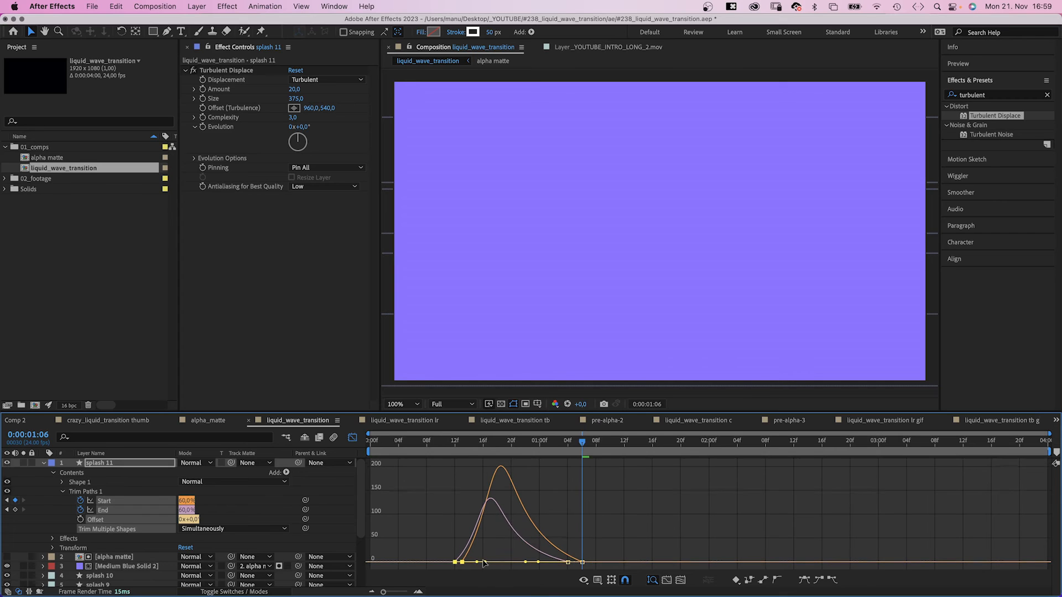
# Close the speed graph and preview the eased splash line from the start of the composition.
pyautogui.click(353, 437)
pyautogui.moveTo(486, 444); pyautogui.dragTo(358, 449)
pyautogui.press('space')
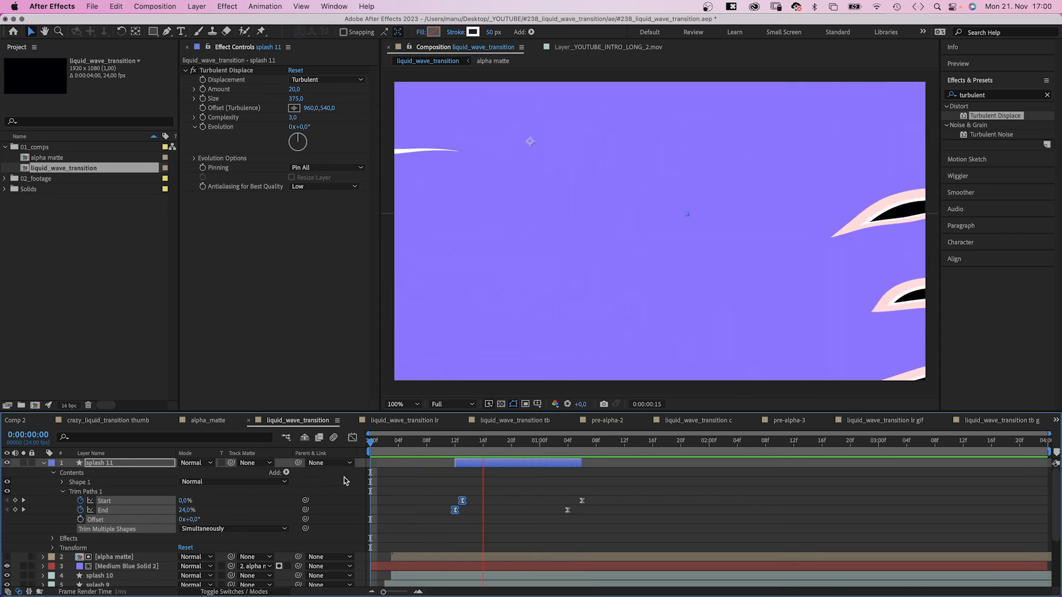
# Set the Taper Start Length of splash 11's stroke to 60% so the line also narrows at its start.
pyautogui.moveTo(482, 440); pyautogui.dragTo(525, 444)
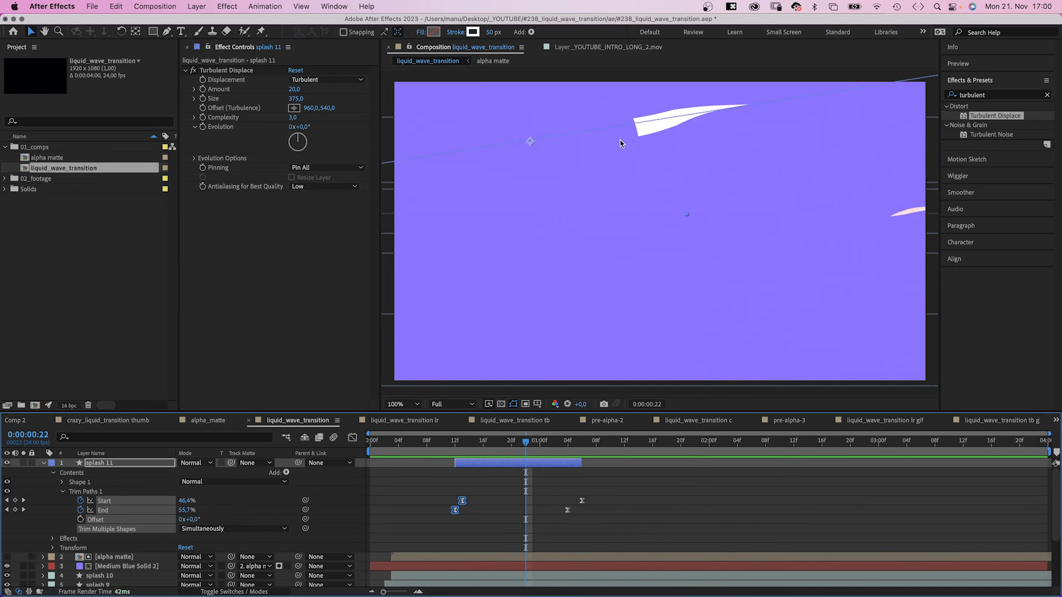
pyautogui.click(62, 482)
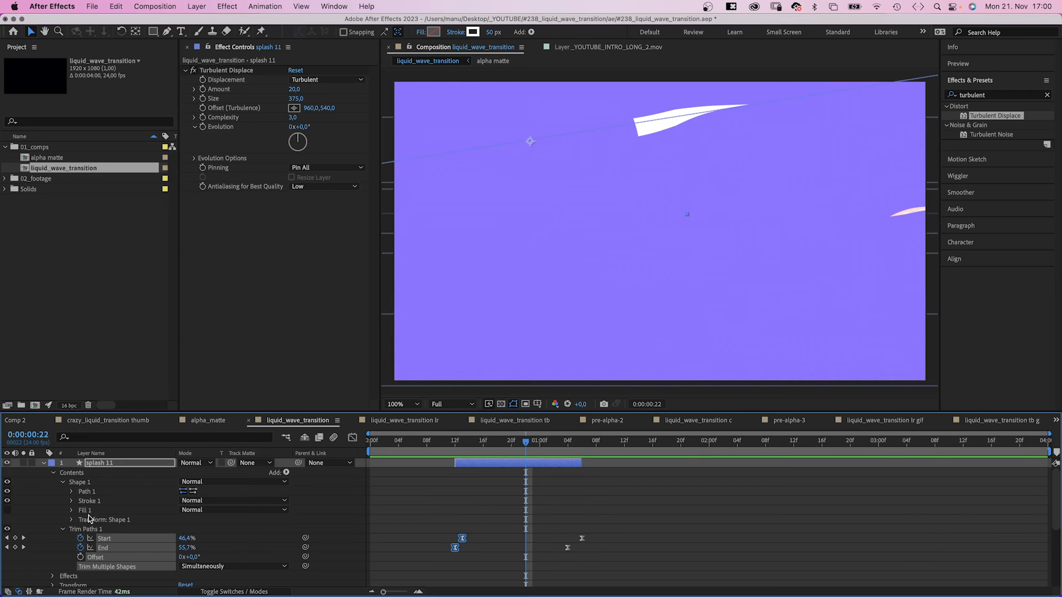
pyautogui.click(70, 501)
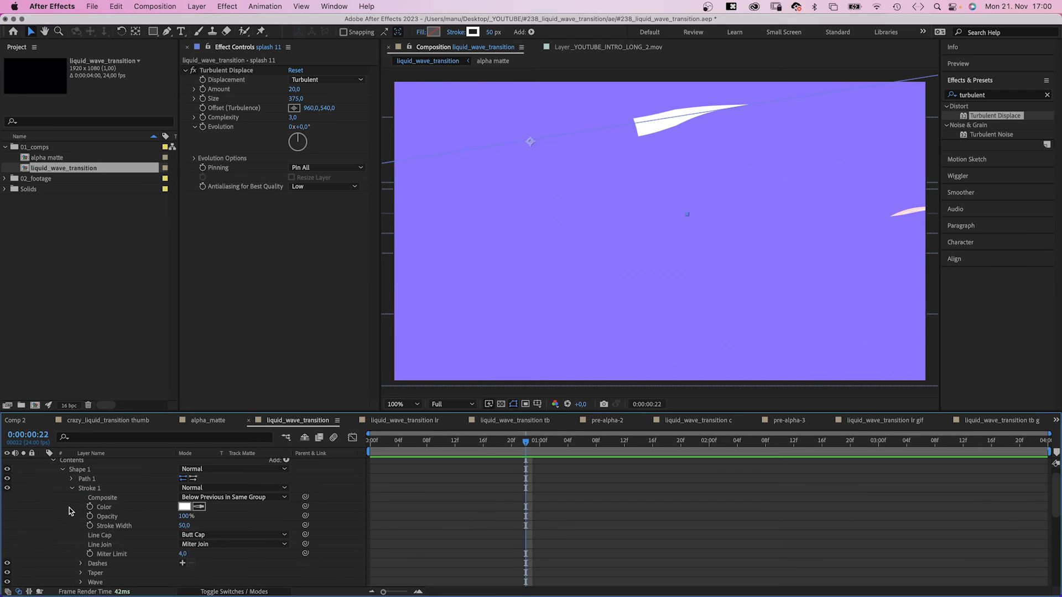
pyautogui.click(81, 573)
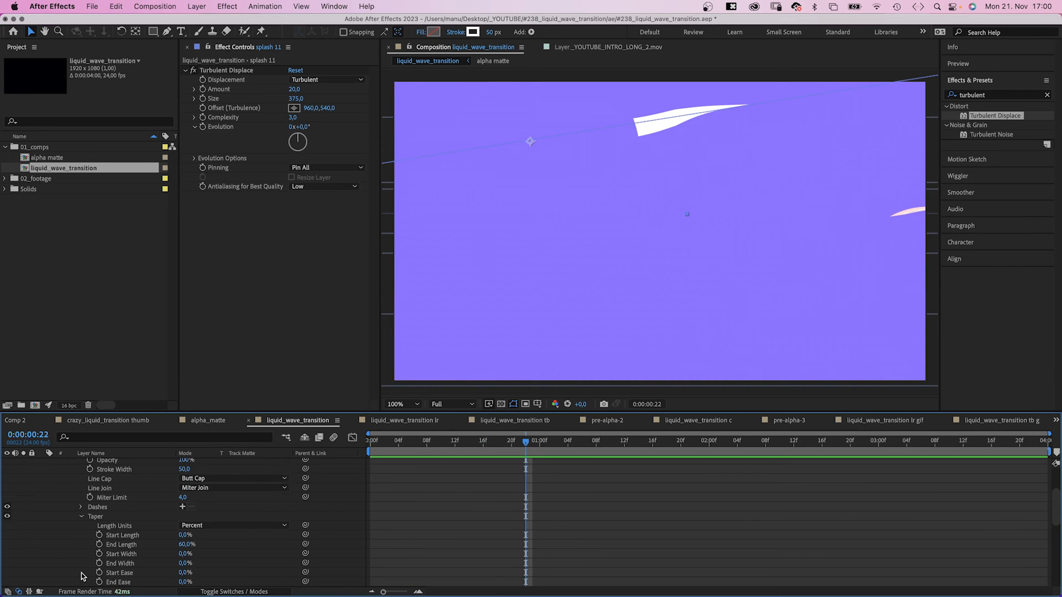
pyautogui.click(183, 536)
pyautogui.write('60')
pyautogui.press('Return')
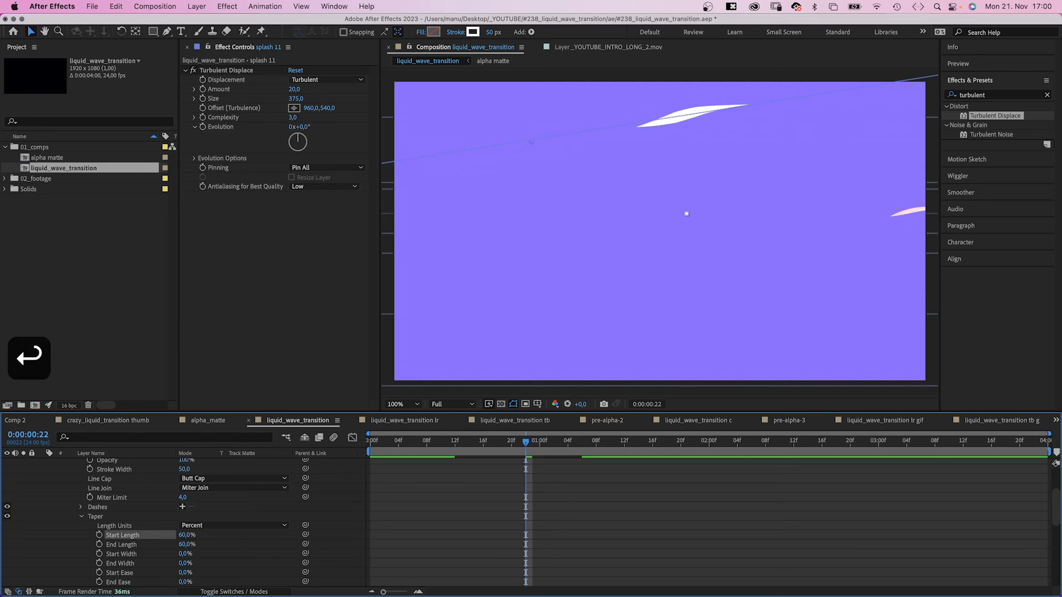
# Collapse splash 11 to its keyframed properties and preview the tapered line from the start of the composition.
pyautogui.click(82, 516)
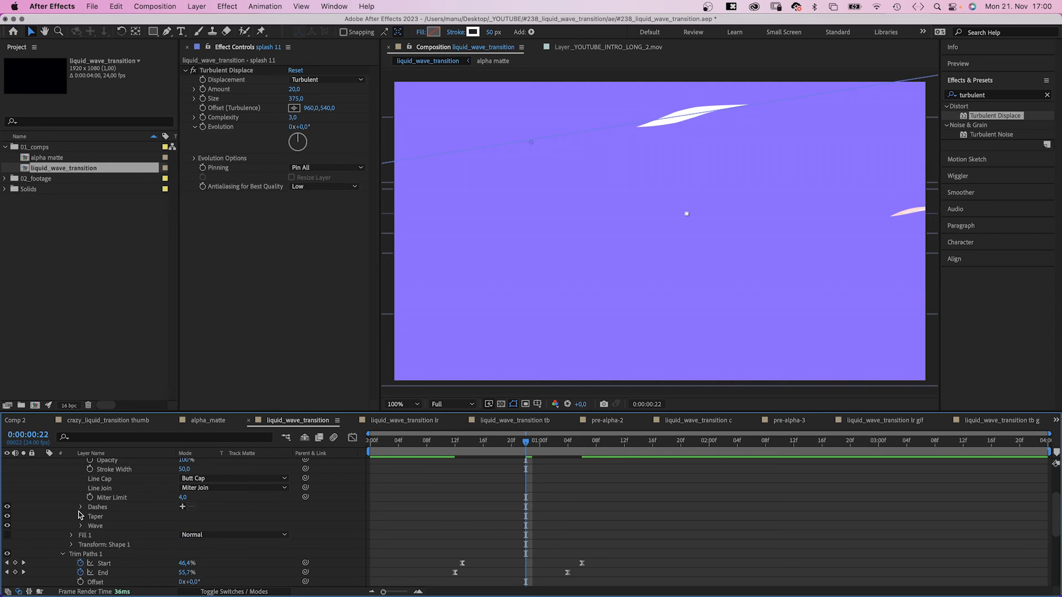
pyautogui.scroll(5, 1032, 497)
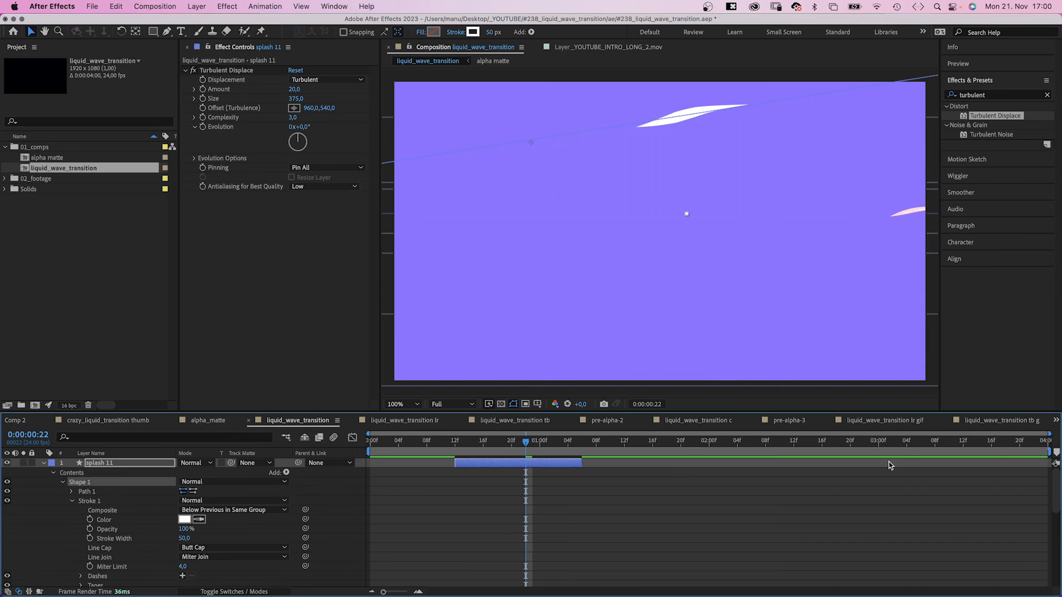
pyautogui.click(101, 465)
pyautogui.press('u')
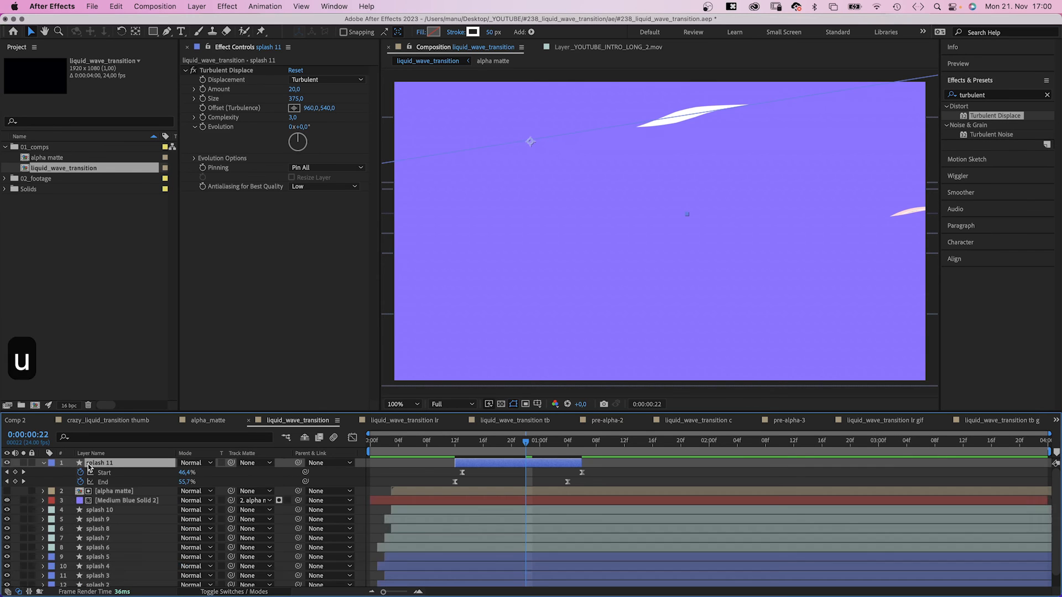
pyautogui.press('Home')
pyautogui.press('space')
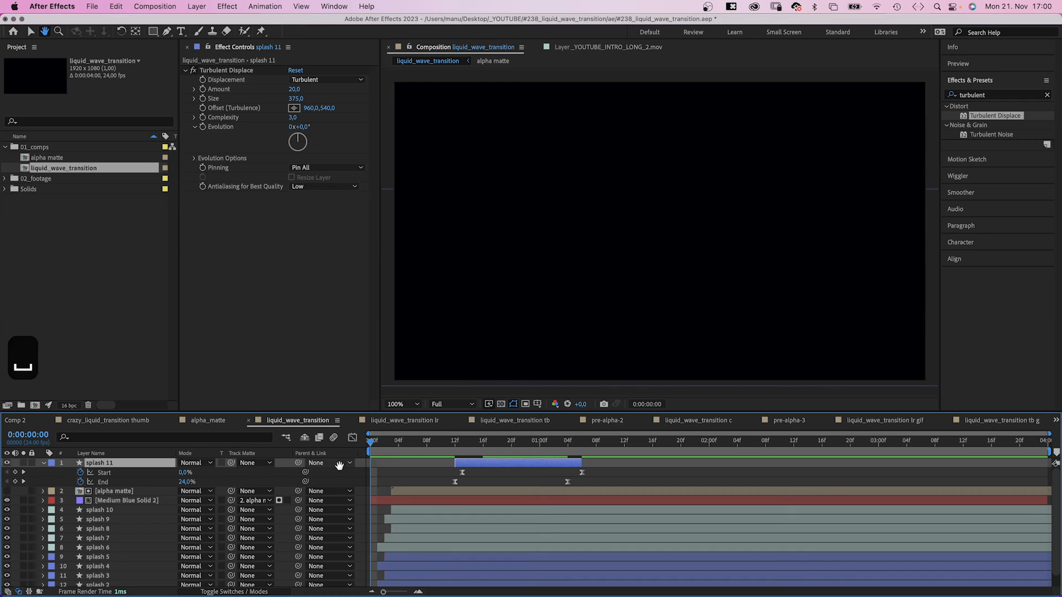
pyautogui.press('space')
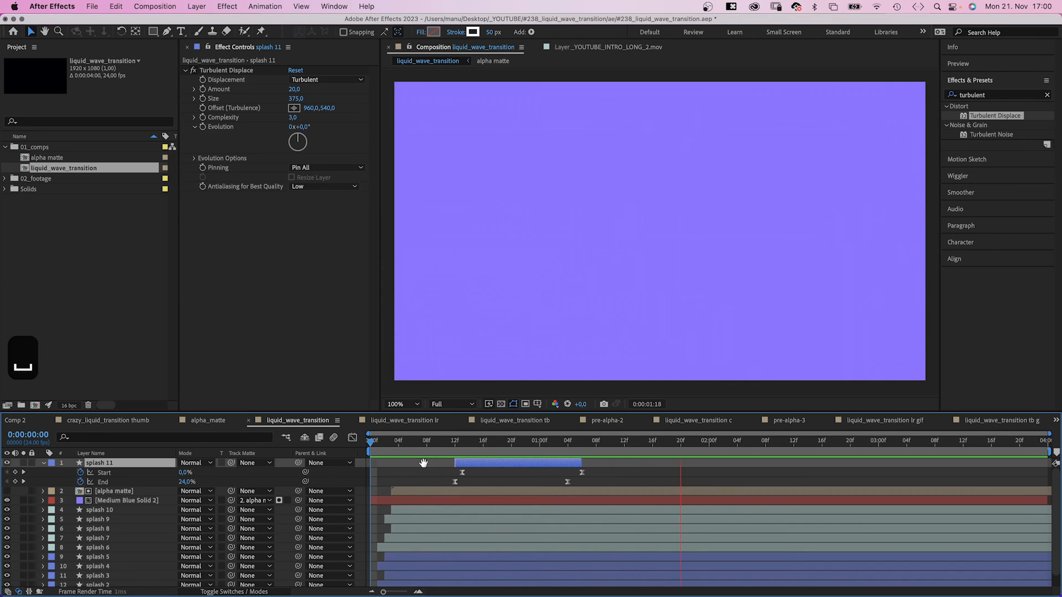
# Shift splash 11 earlier so it begins at about 0:00:00:06, and preview the new timing.
pyautogui.click(434, 443)
pyautogui.moveTo(436, 446)
pyautogui.mouseDown()
pyautogui.moveTo(460, 444)
pyautogui.moveTo(457, 469)
pyautogui.moveTo(439, 468)
pyautogui.mouseUp()
pyautogui.press('space')
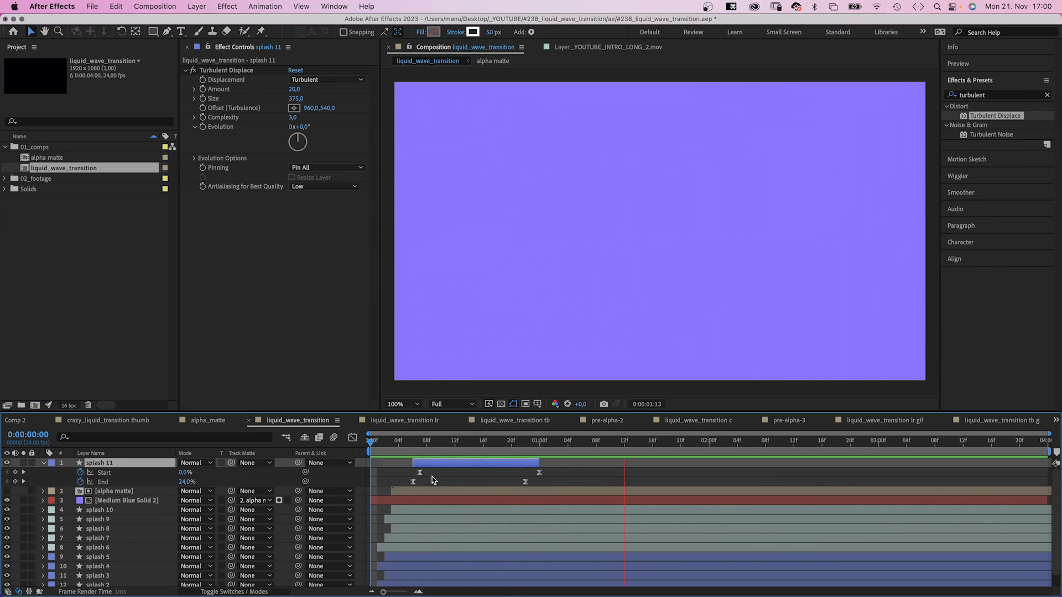
# Duplicate splash 11 and offset the copy about four frames later in the timeline.
pyautogui.click(462, 443)
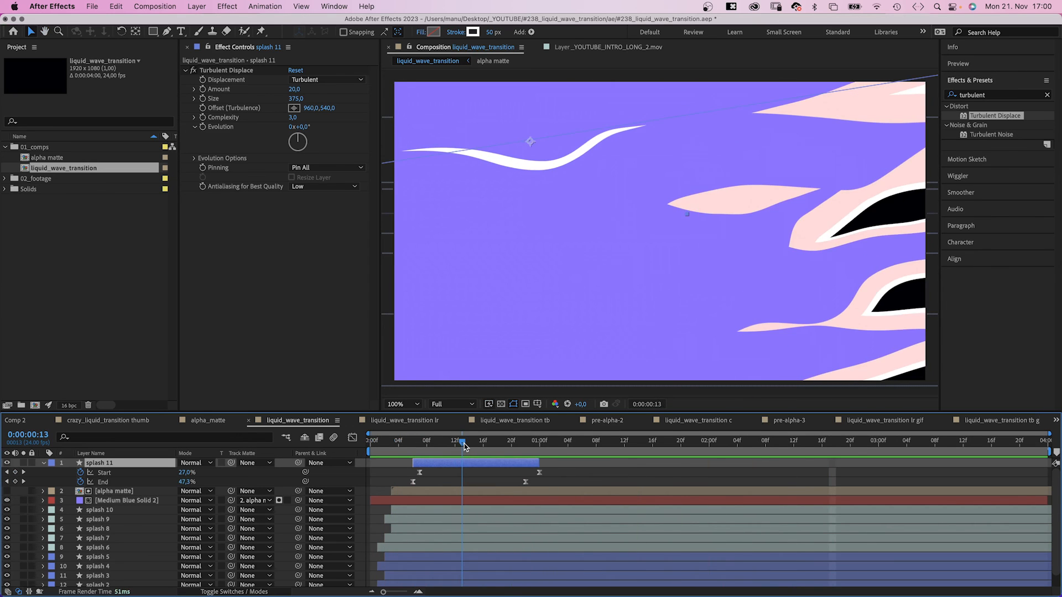
pyautogui.press('super+d')
pyautogui.moveTo(454, 464); pyautogui.dragTo(483, 462)
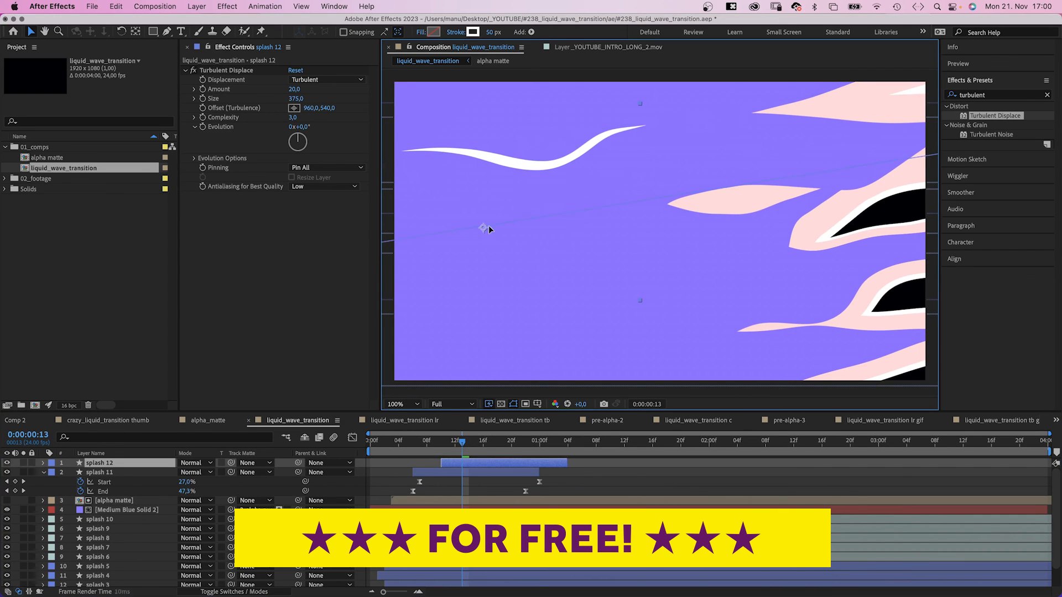